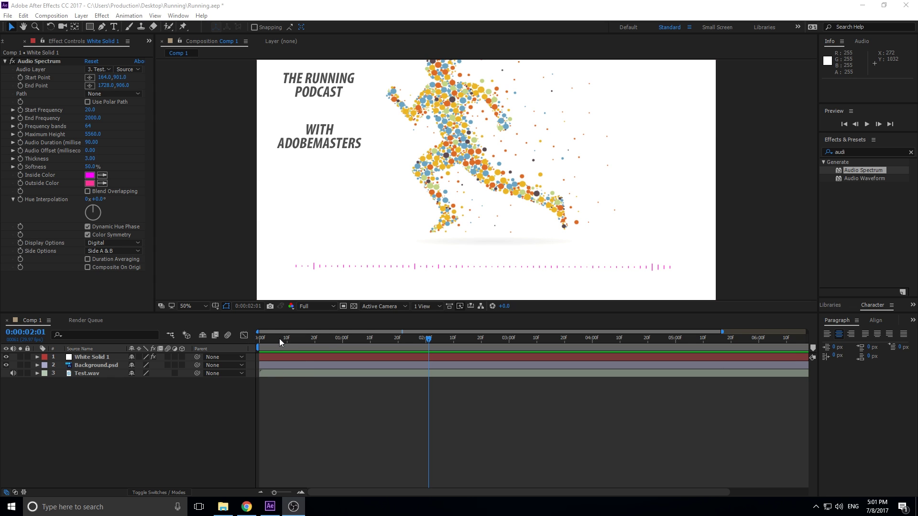
Preview the composition from its first frame to watch the audio spectrum animation over the running background
drag(279, 340, 259, 341)
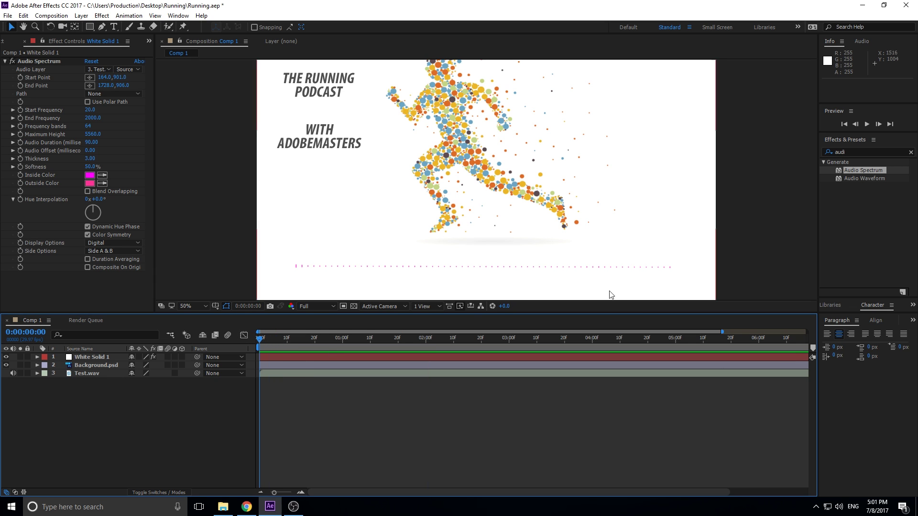
key(space)
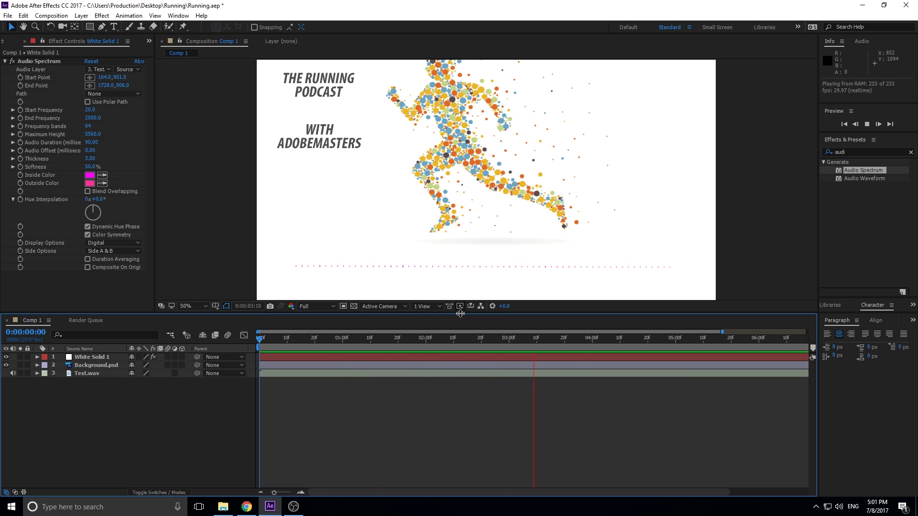
key(space)
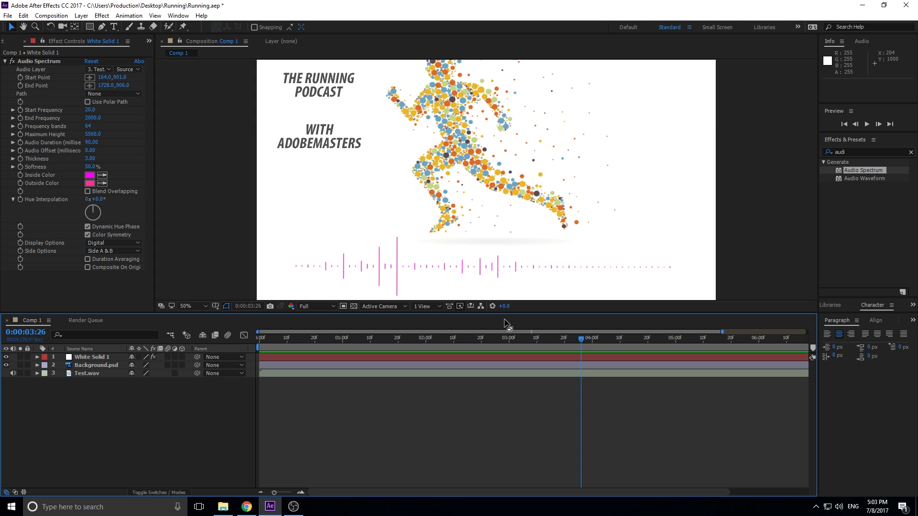
Launch Adobe Photoshop CC 2017
click(72, 507)
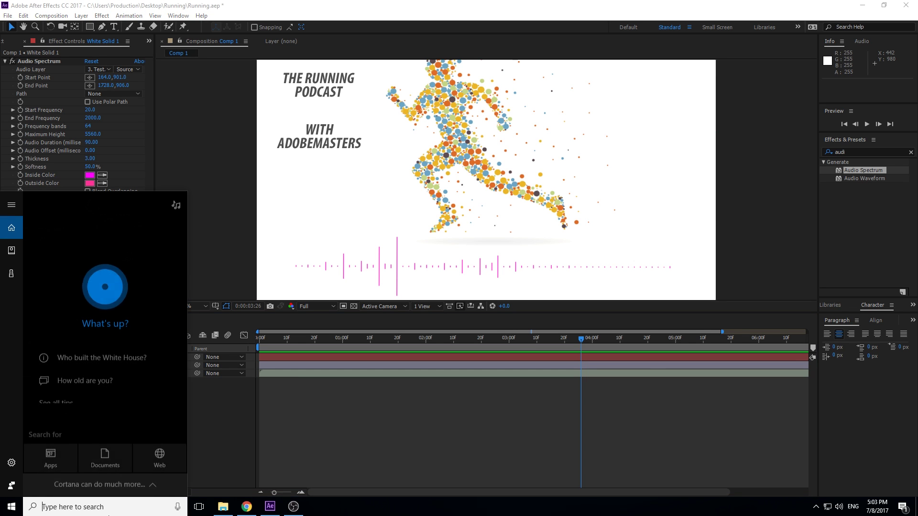
text(p)
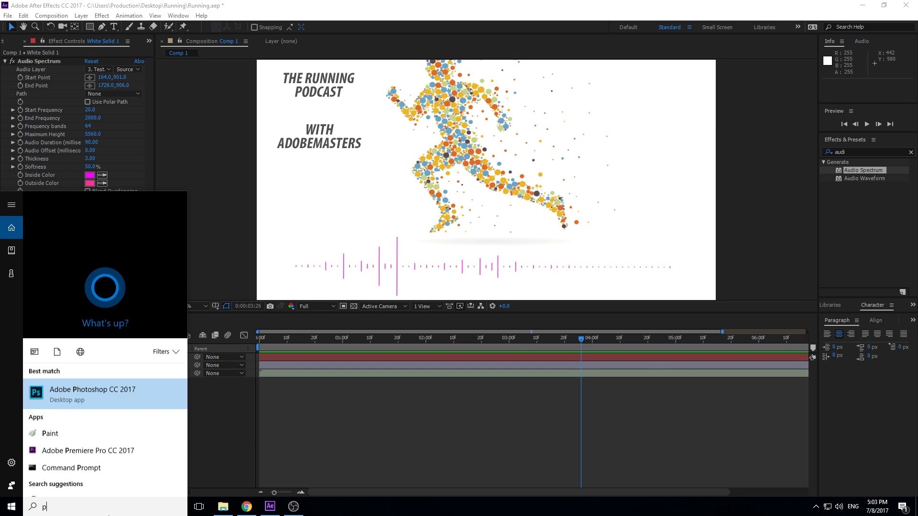
text(hoto)
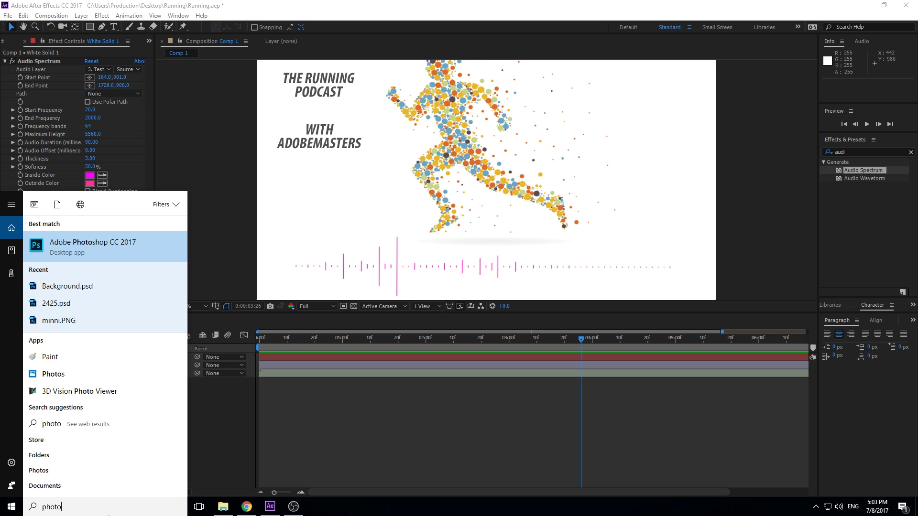
click(122, 243)
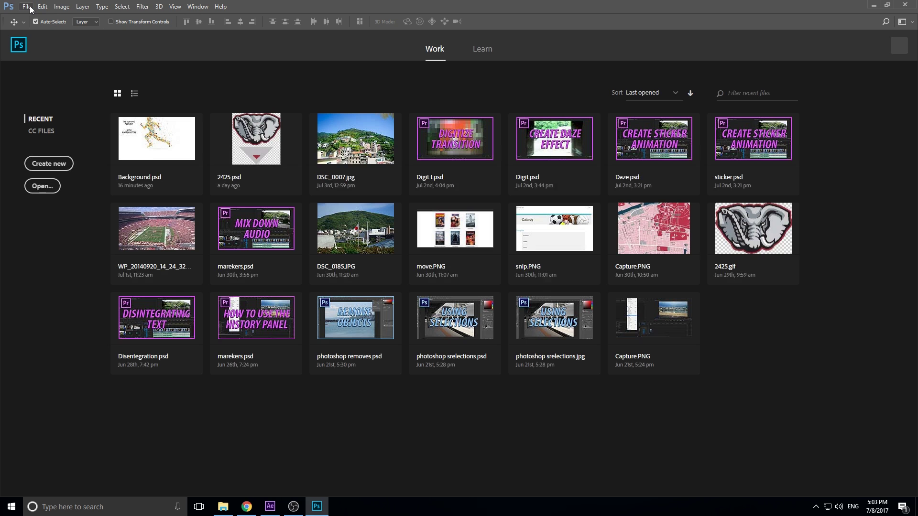
Create a new 1920 x 1080 pixel document named "Running Background" with a resolution of 300 pixels/inch and a white background
click(27, 7)
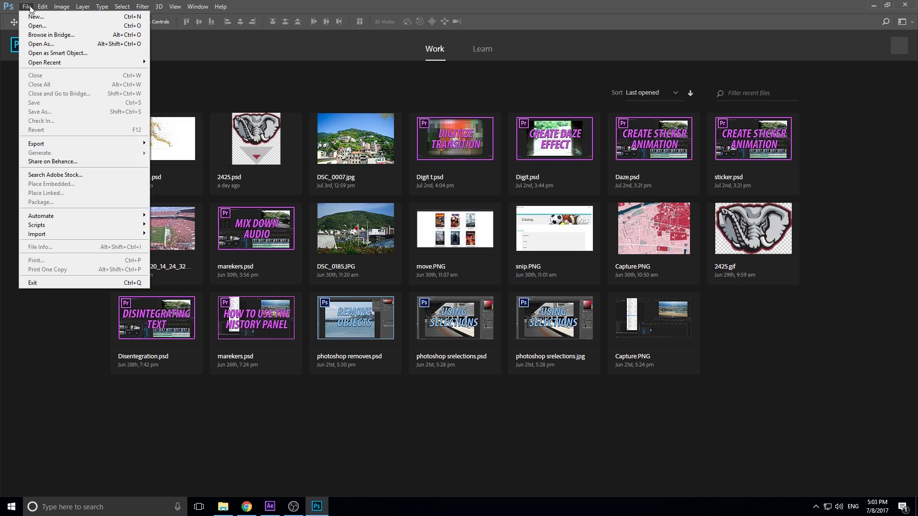
click(34, 16)
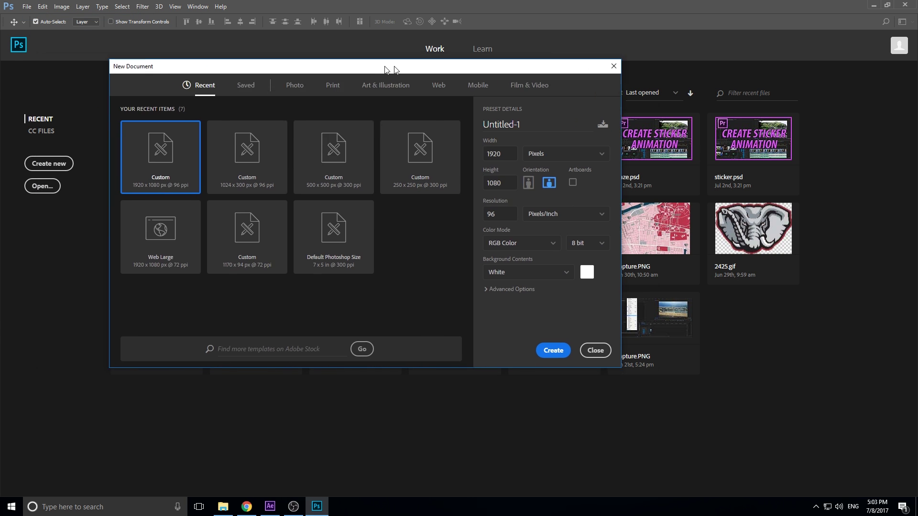
drag(385, 70, 414, 77)
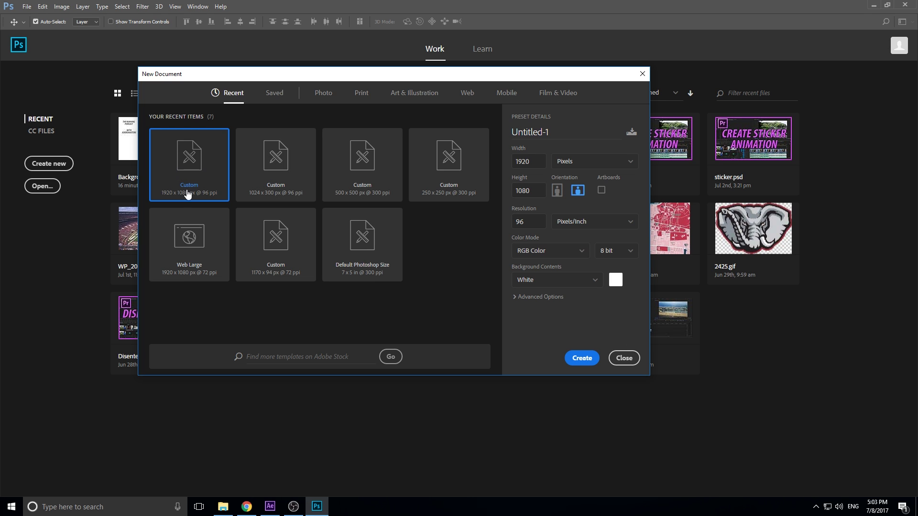
double_click(529, 196)
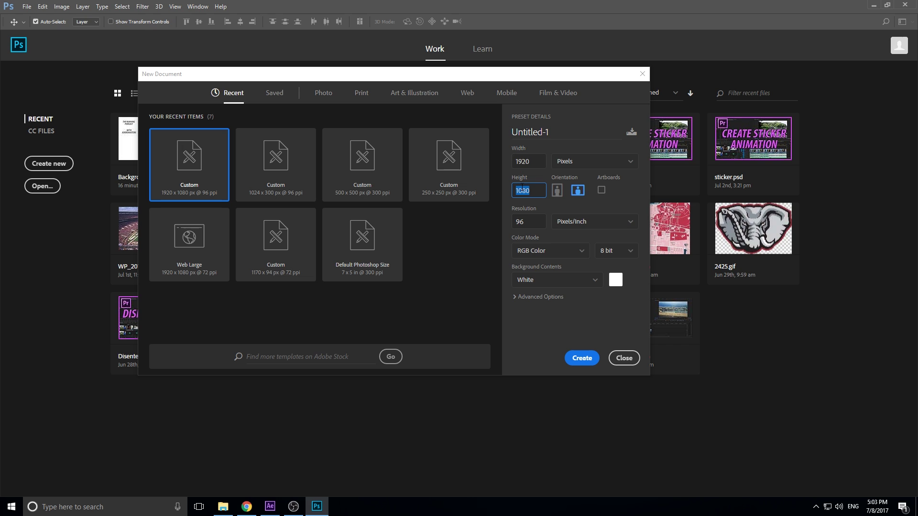
double_click(530, 226)
text(300)
click(543, 329)
double_click(553, 135)
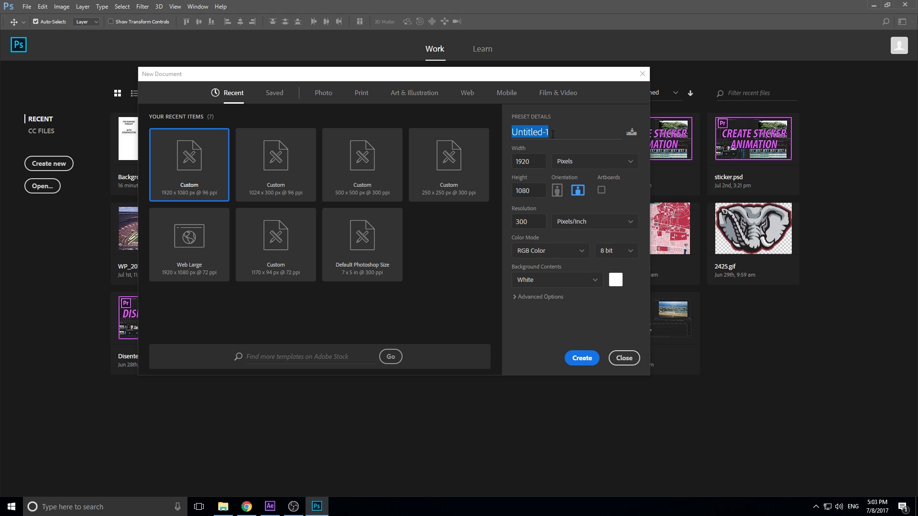
text(Runn)
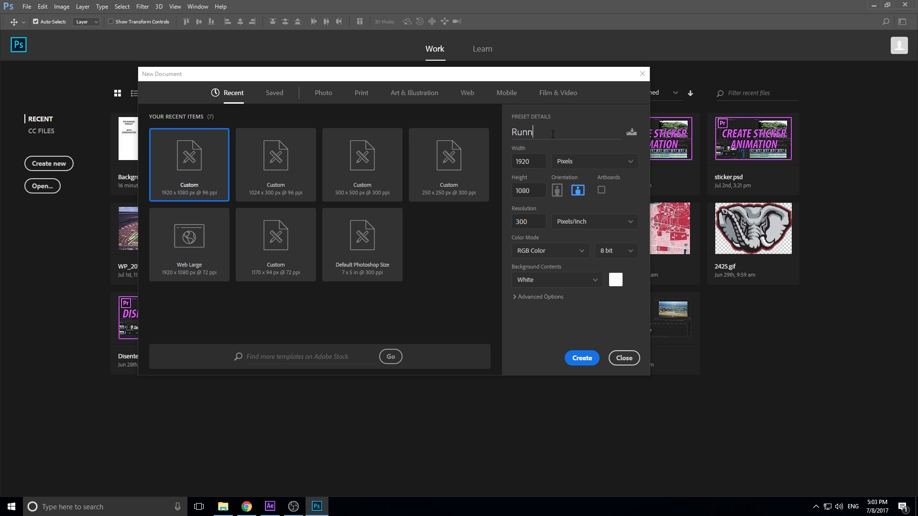
text(ing Background)
click(584, 363)
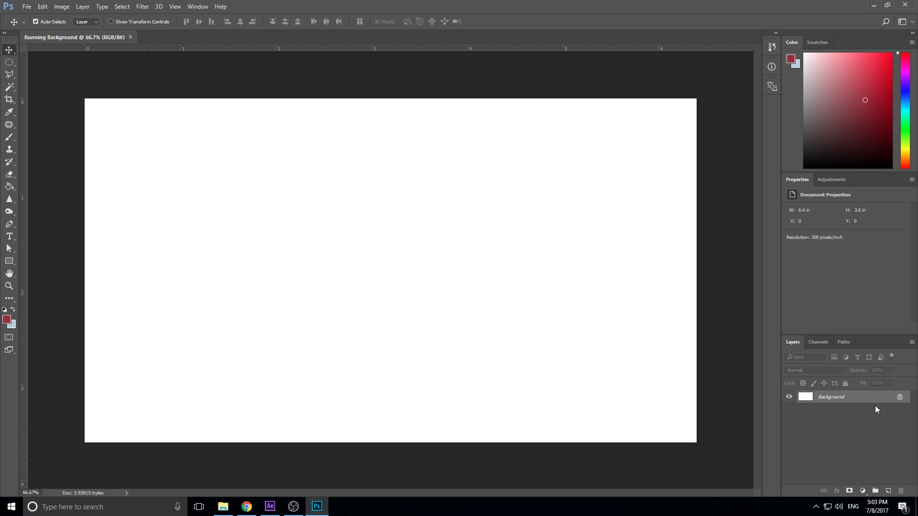
click(84, 7)
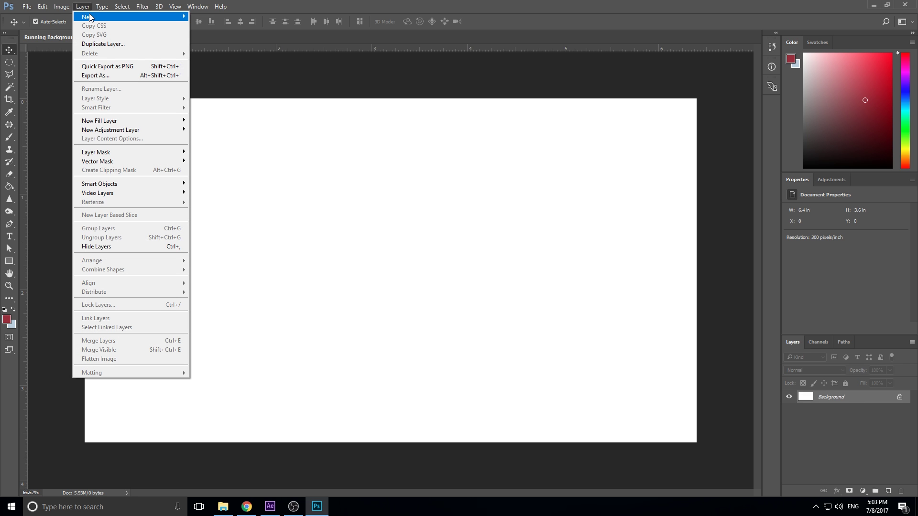
mouse_move(90, 17)
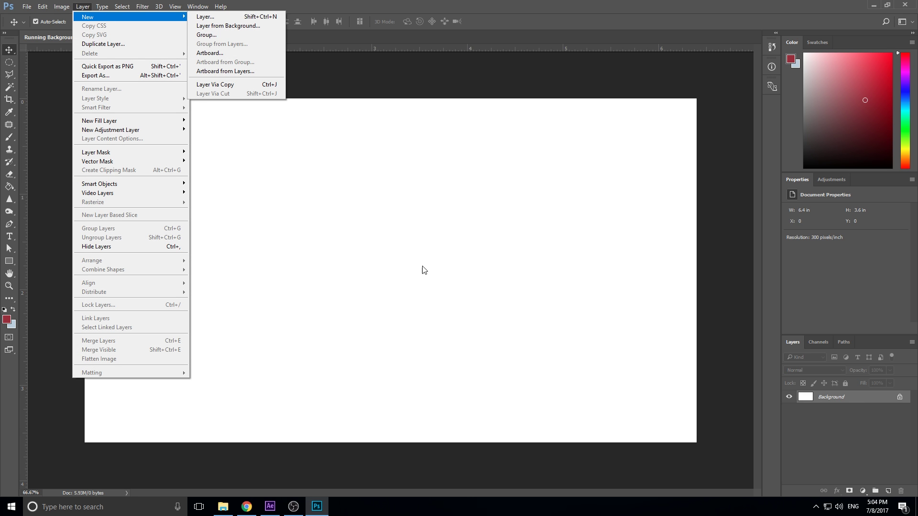
click(811, 438)
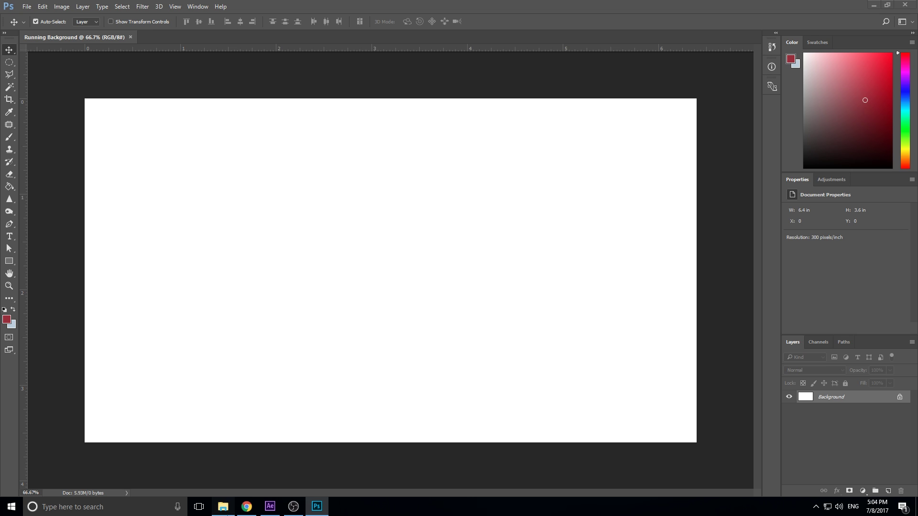
Place the runner PNG from the Running folder onto the canvas, scaled to about 50%
click(223, 506)
drag(773, 79, 576, 103)
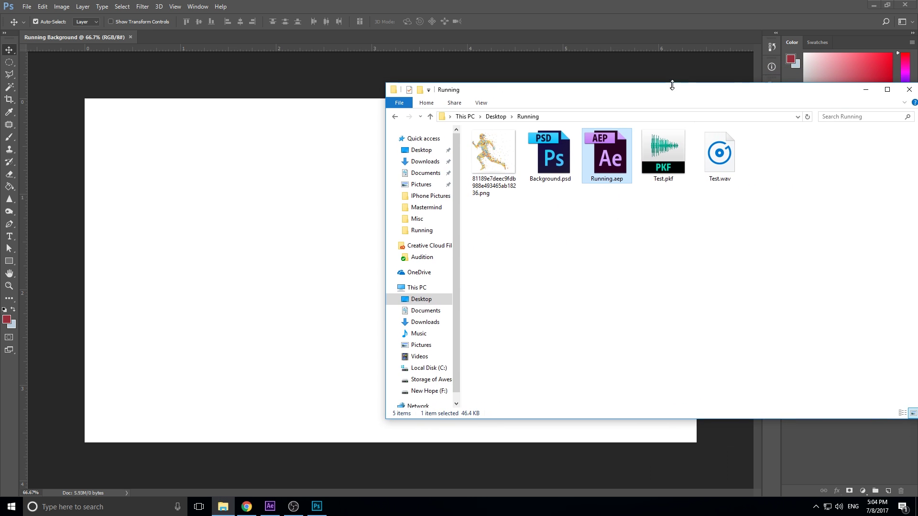
drag(664, 93, 772, 120)
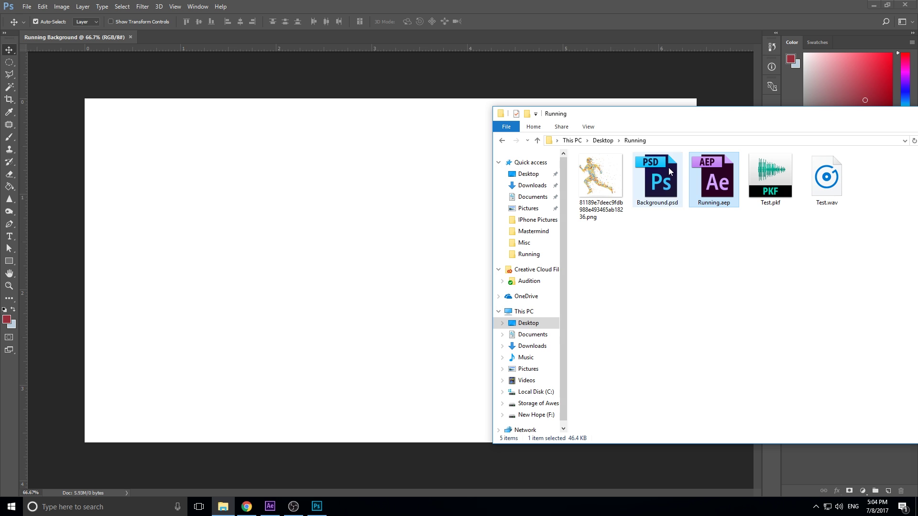
drag(620, 185, 391, 273)
drag(416, 242, 426, 211)
drag(581, 429, 571, 420)
click(223, 506)
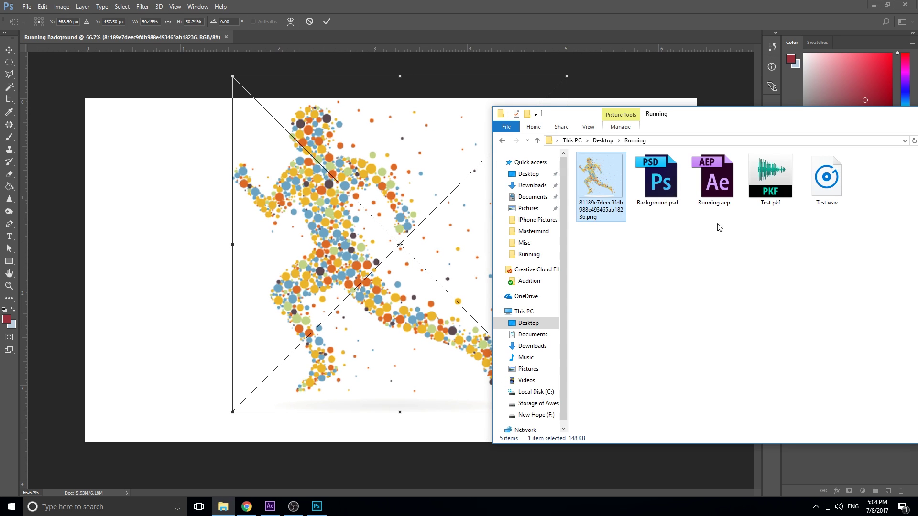
drag(881, 120, 838, 121)
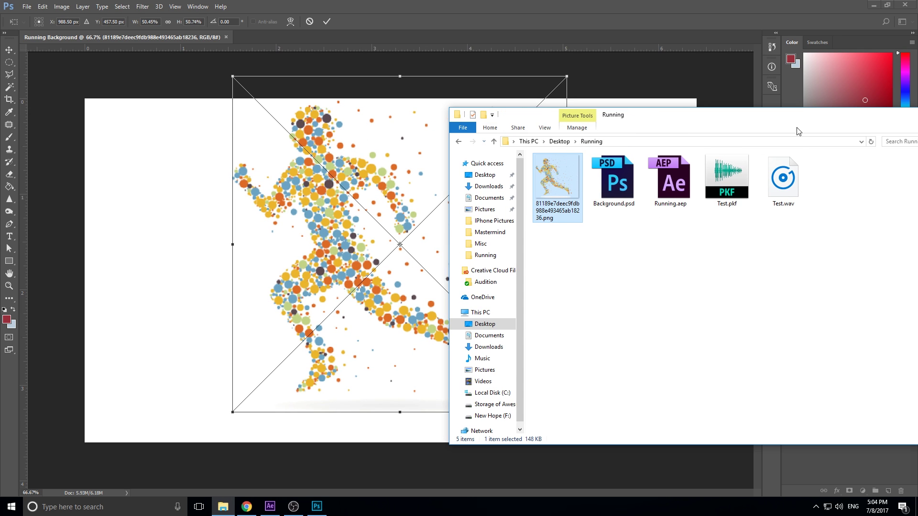
click(387, 156)
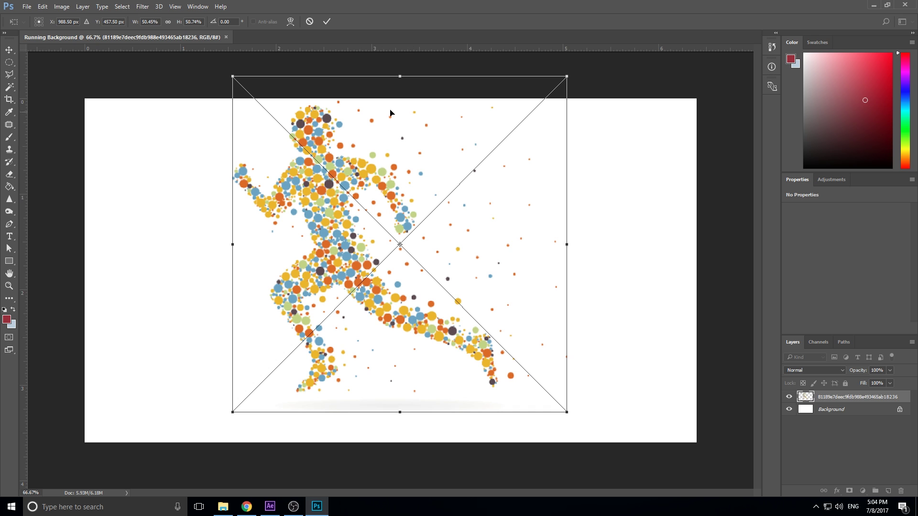
Scale the placed runner to about 36%, position it centered against the canvas's upper edge, and apply the transform
drag(571, 415, 431, 293)
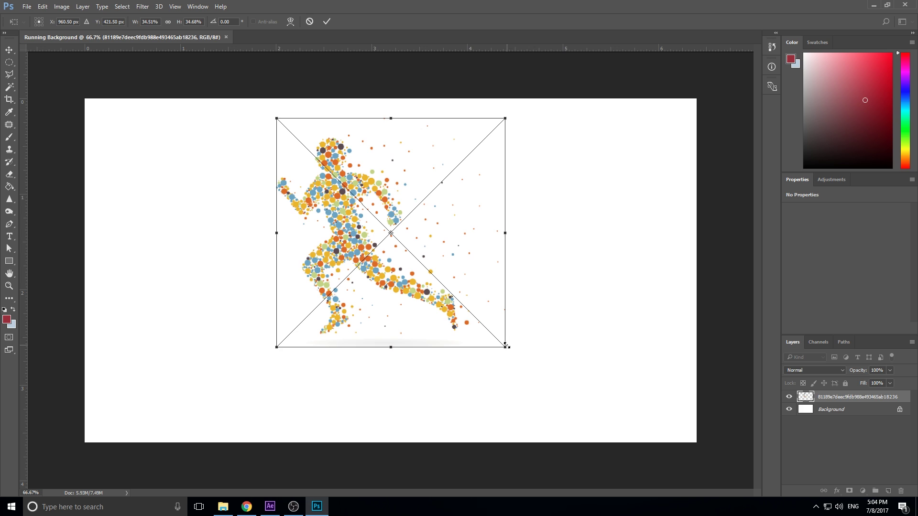
drag(506, 345, 483, 324)
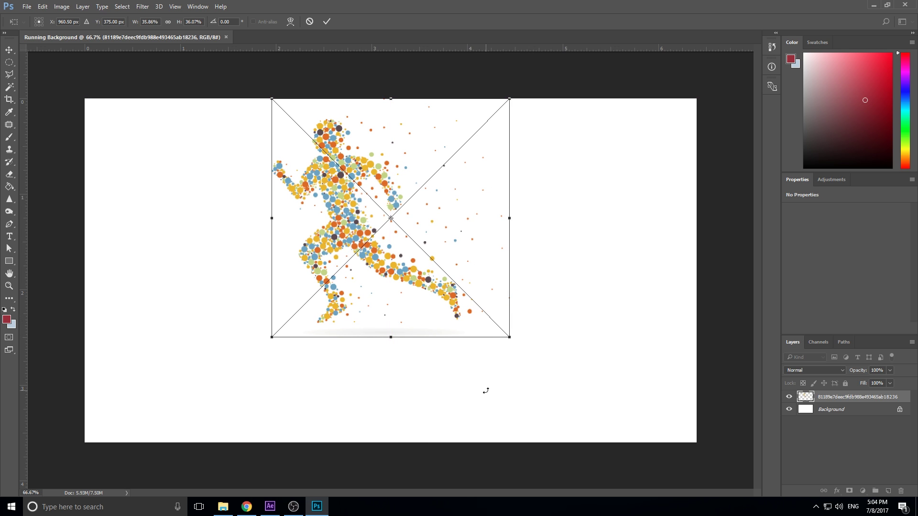
key(Return)
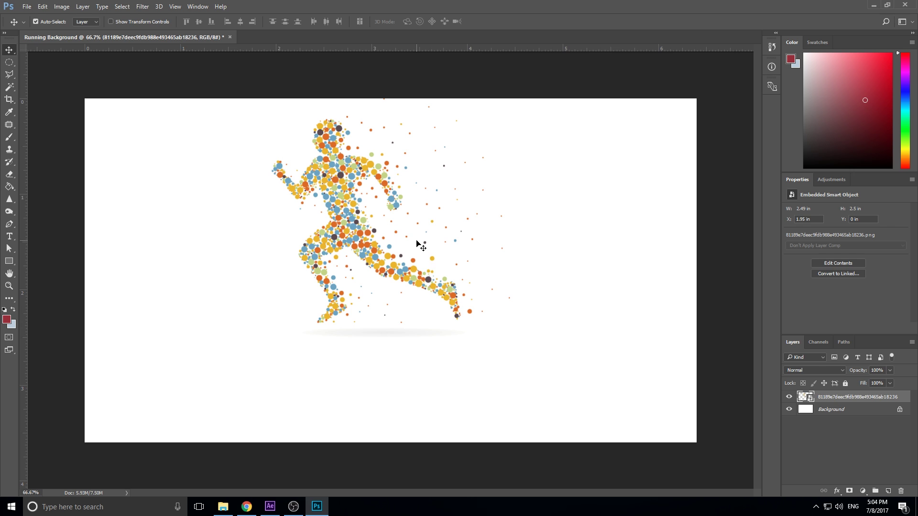
Add a text box beside the runner's outstretched front arm and enter "RUNNING PODCAST"
click(15, 238)
drag(103, 124, 270, 297)
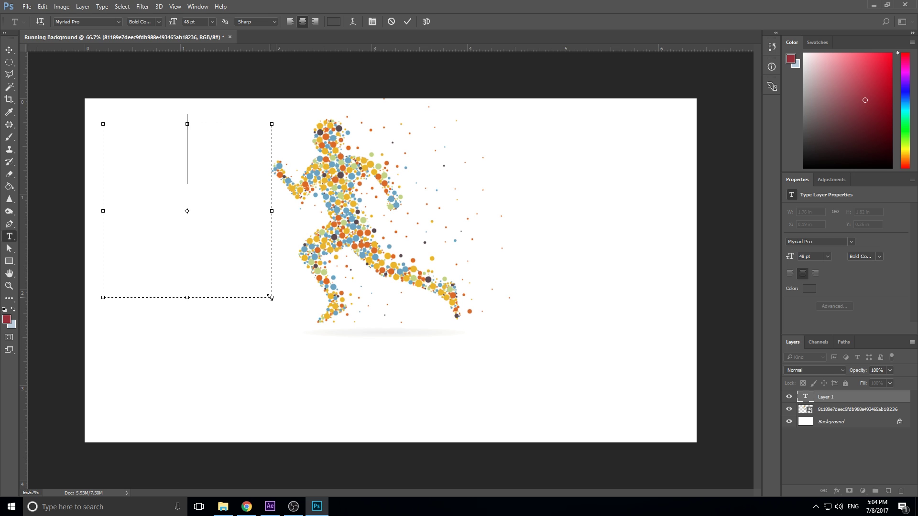
text(RUNNING POD)
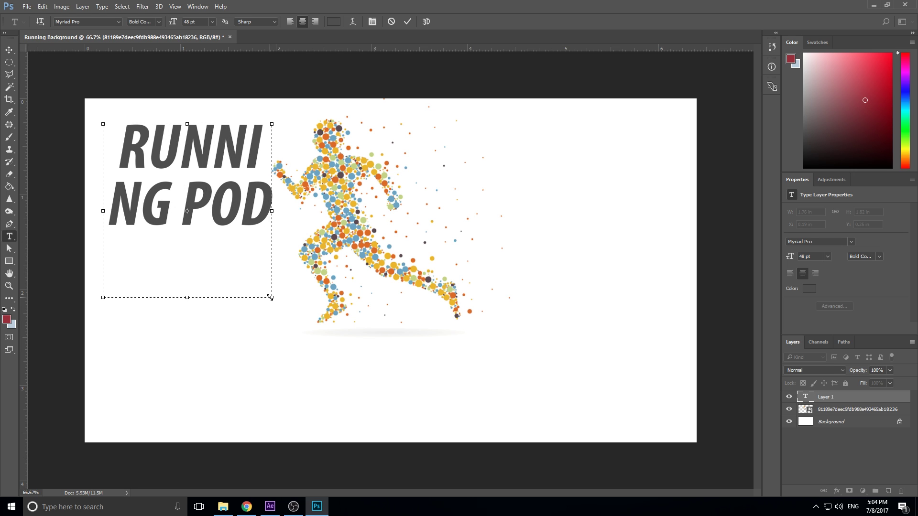
text(CA)
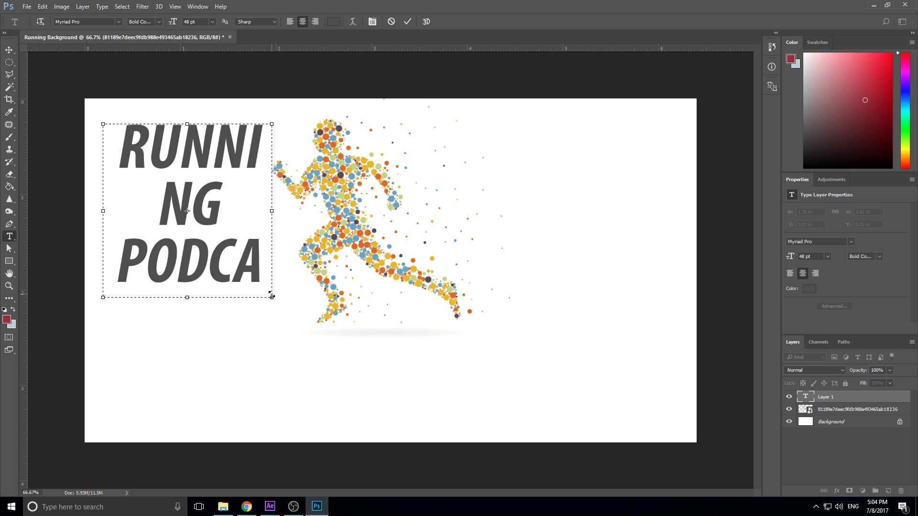
Set the whole running podcast text to 24 pt
key(ctrl+a)
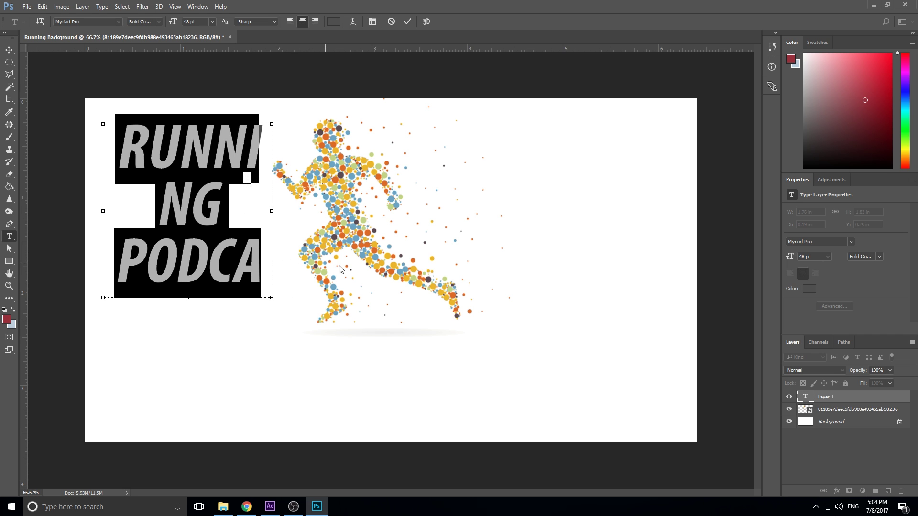
click(212, 22)
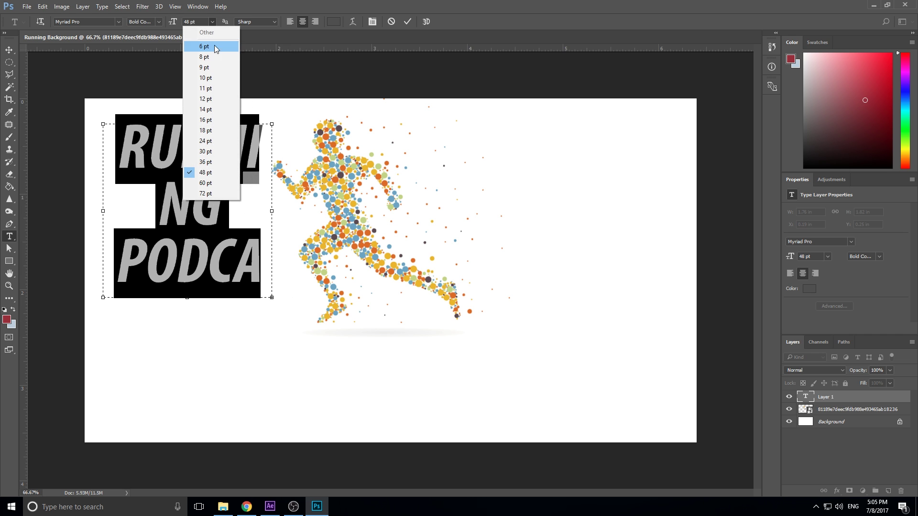
click(218, 143)
click(239, 195)
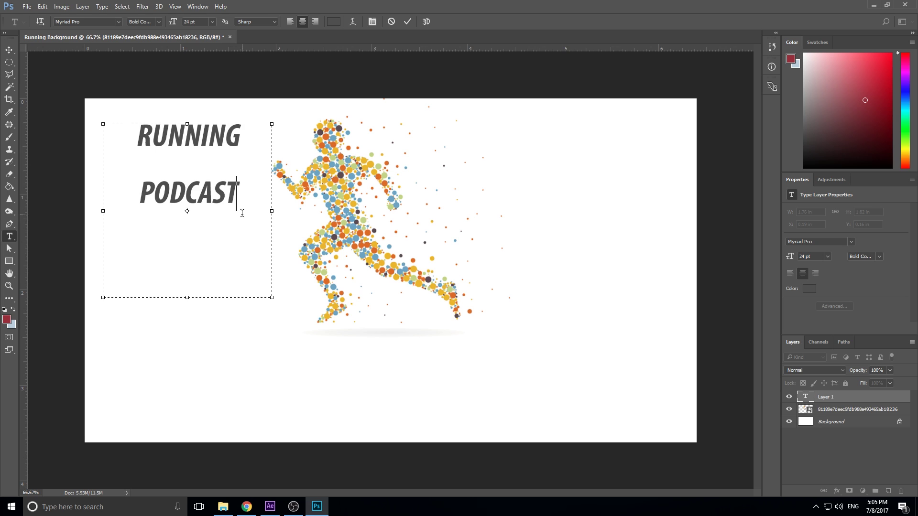
Rework the line break between RUNNING and PODCAST, shorten the text box to about 1.17 in high, and commit the text
click(183, 165)
click(139, 185)
key(BackSpace)
key(Return)
click(224, 196)
drag(186, 297, 185, 239)
click(206, 199)
click(257, 295)
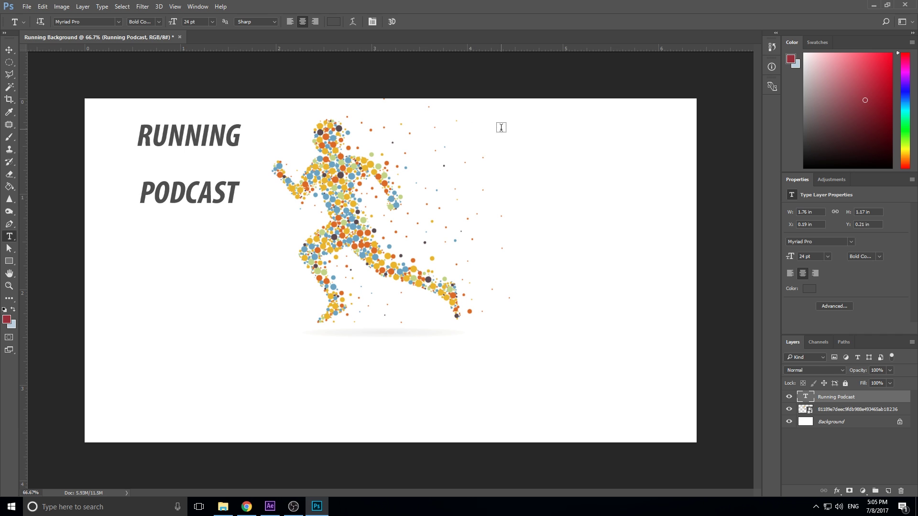
Add a second text box in the canvas's empty upper area behind the runner and enter "WITH ADOBE MAST"
drag(501, 129, 667, 242)
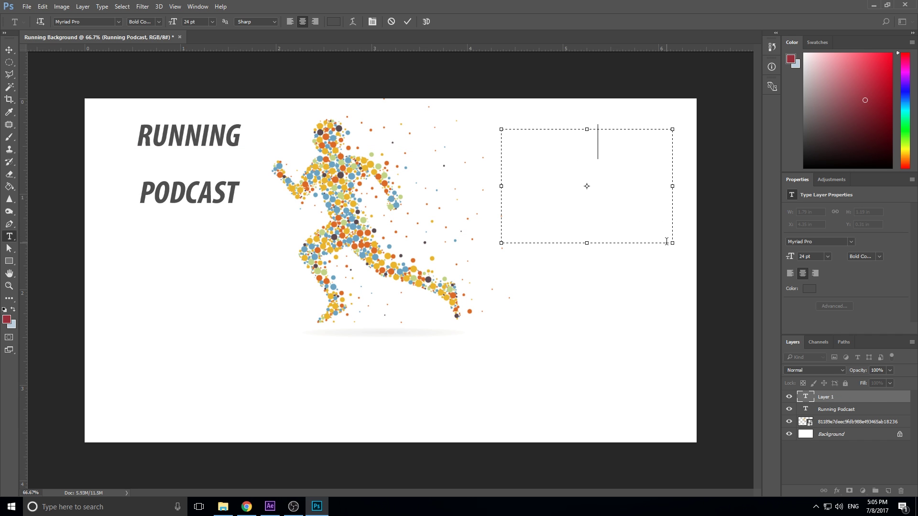
text(WITH ADOBE MAST)
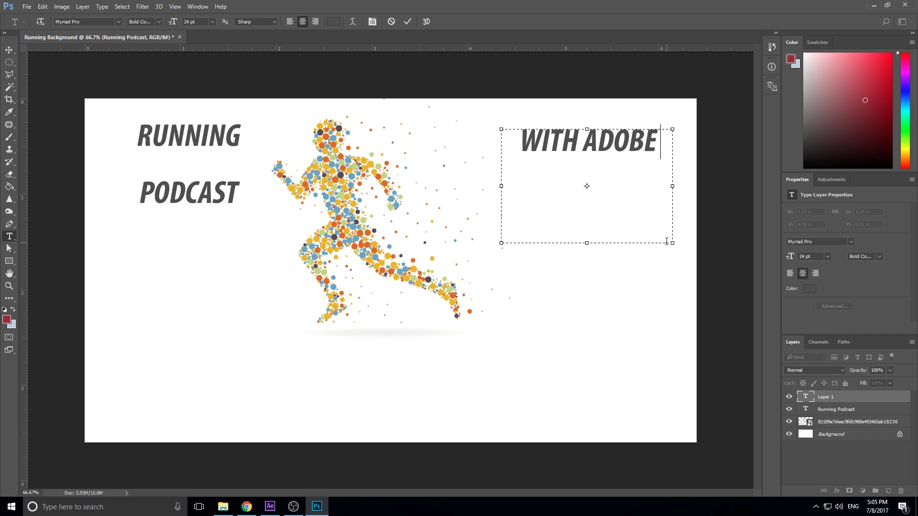
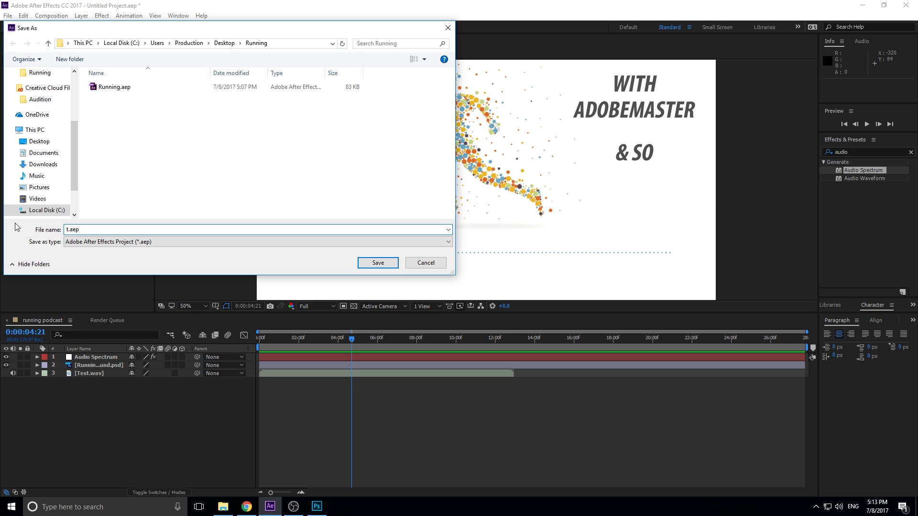
Save the After Effects project as "Running Project 2" in the Running folder
key(BackSpace)
text(Running Project 2)
key(Return)
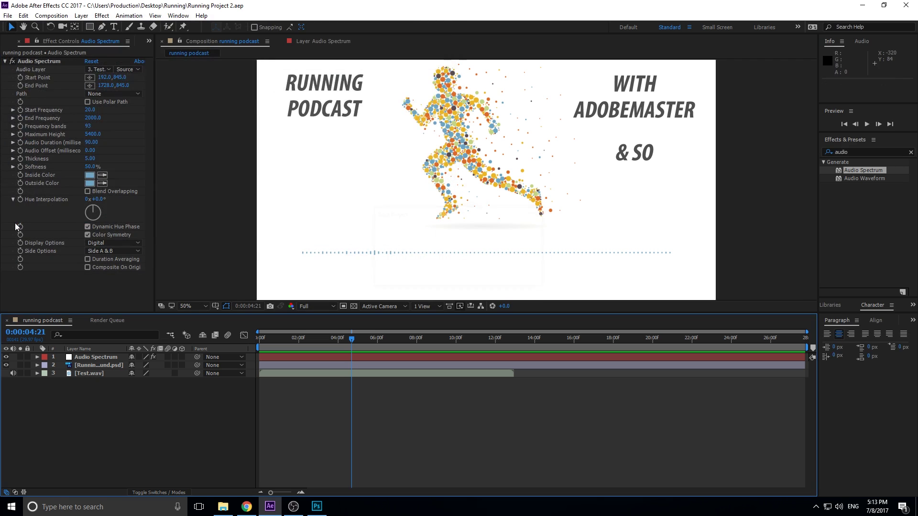
Launch Adobe Premiere Pro CC 2017 and create a new project named "running" in the default location
click(63, 507)
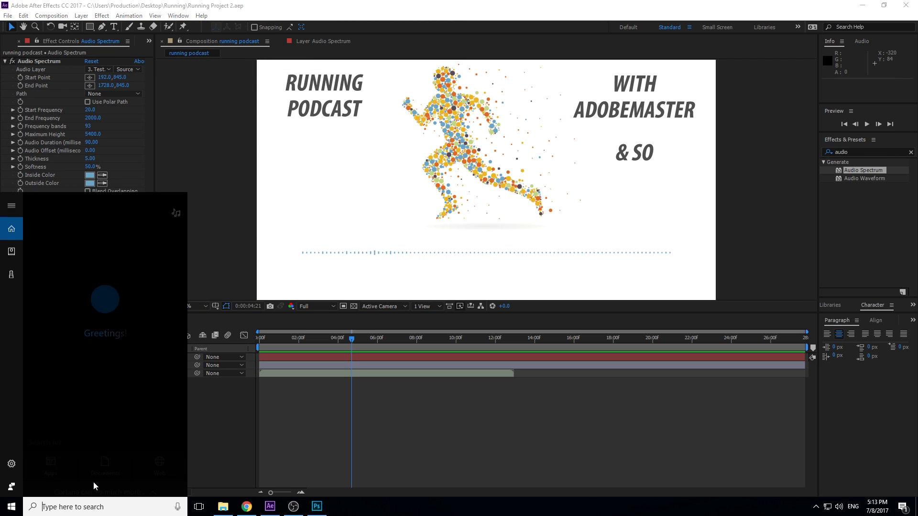
text(prem)
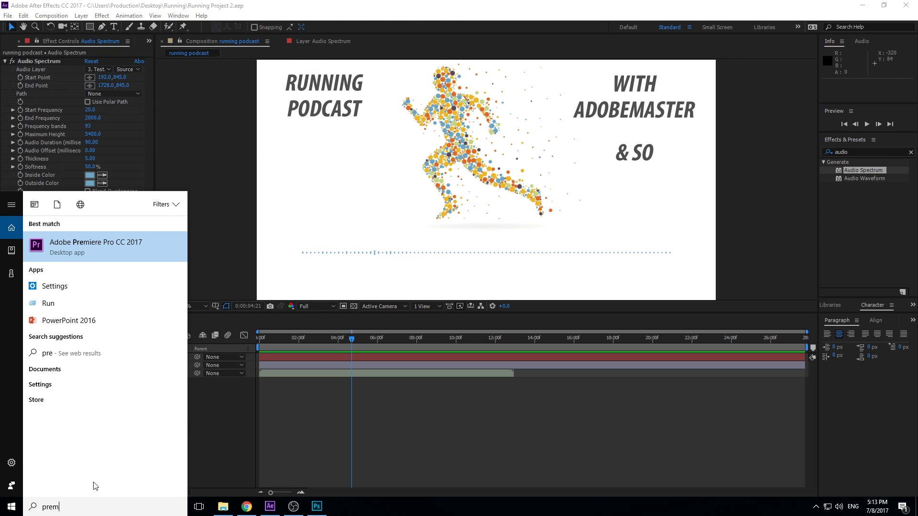
click(127, 255)
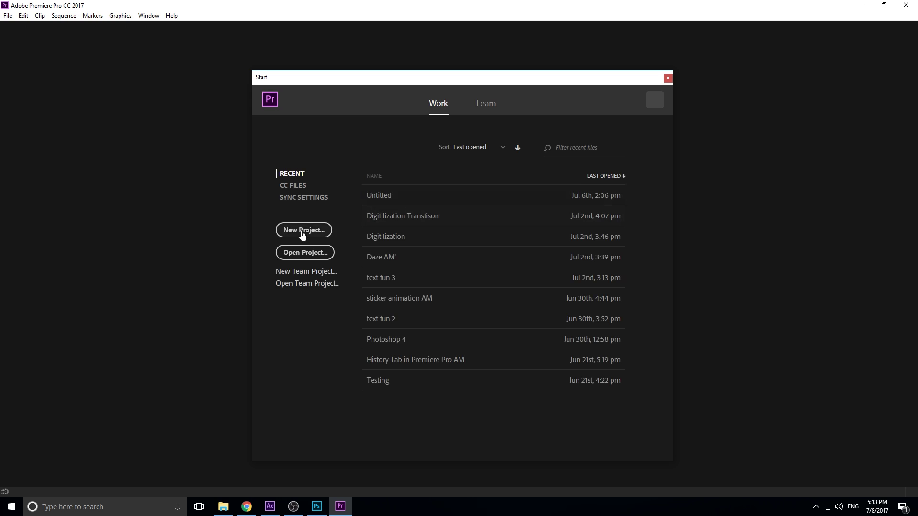
click(297, 231)
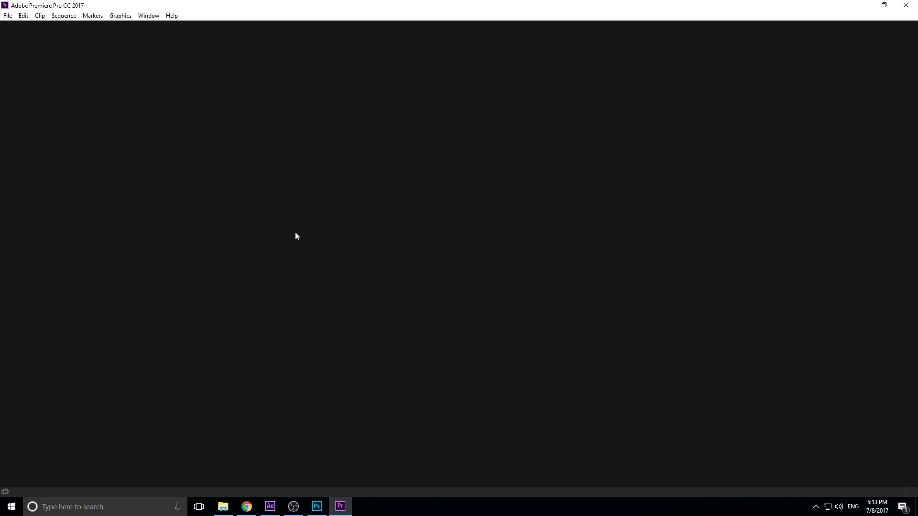
text(t)
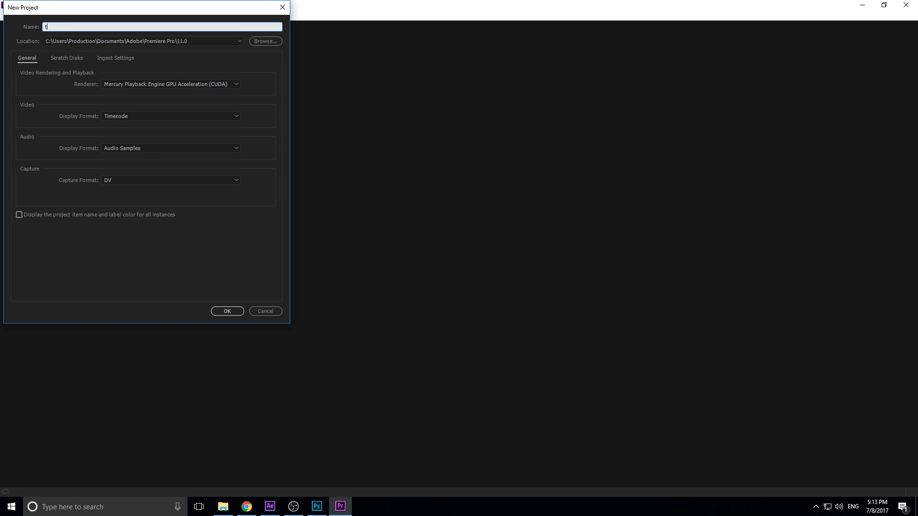
text(unning)
key(Return)
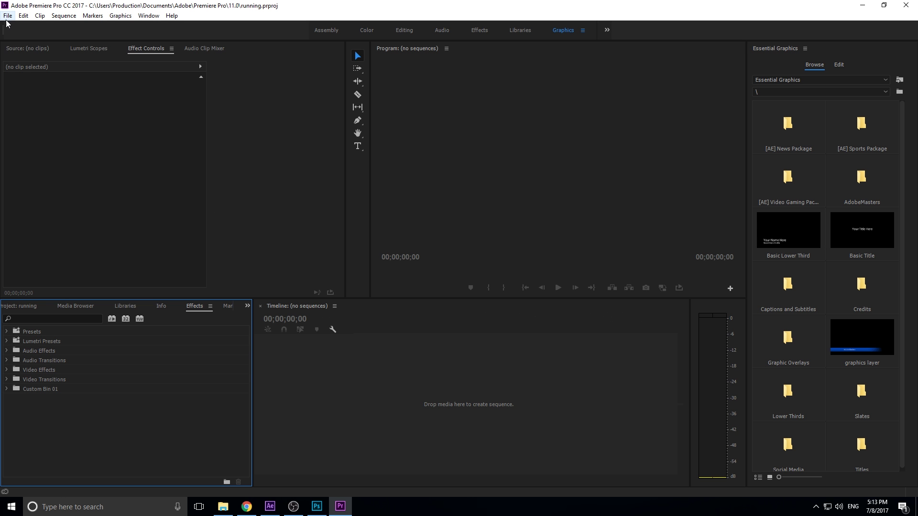
click(8, 15)
mouse_move(76, 27)
click(265, 31)
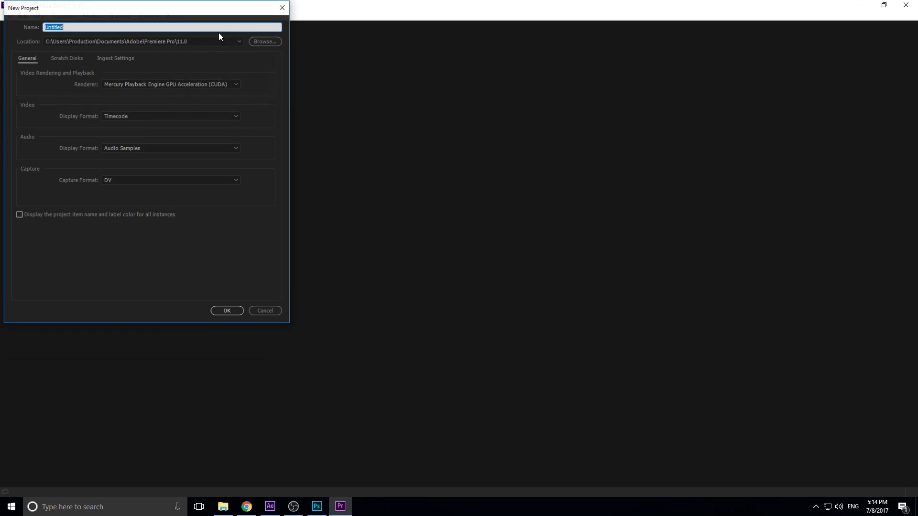
click(266, 311)
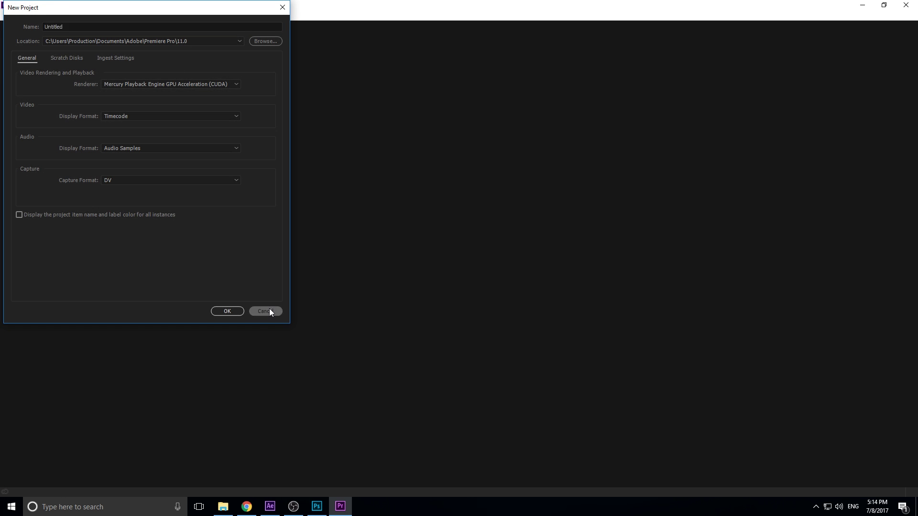
click(428, 201)
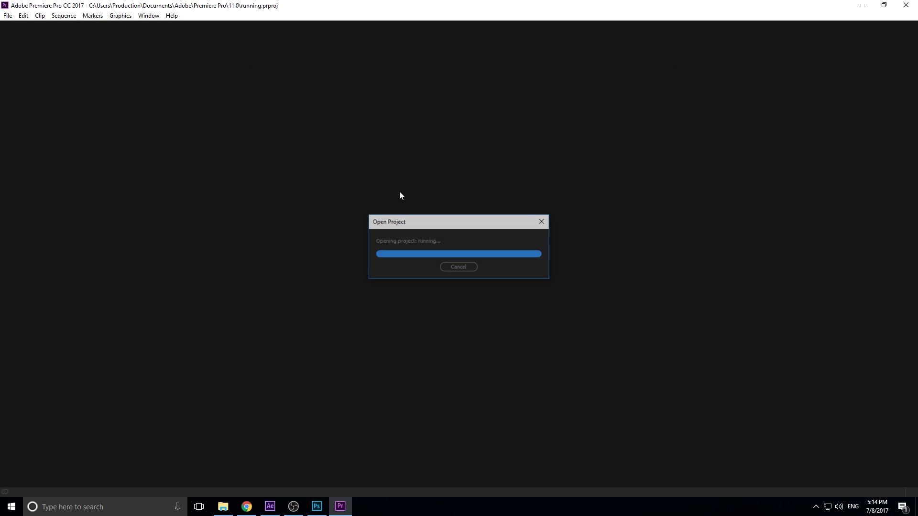
Create a new sequence with the DSLR 1080p30 preset and its default name, and switch to the Editing workspace
click(59, 17)
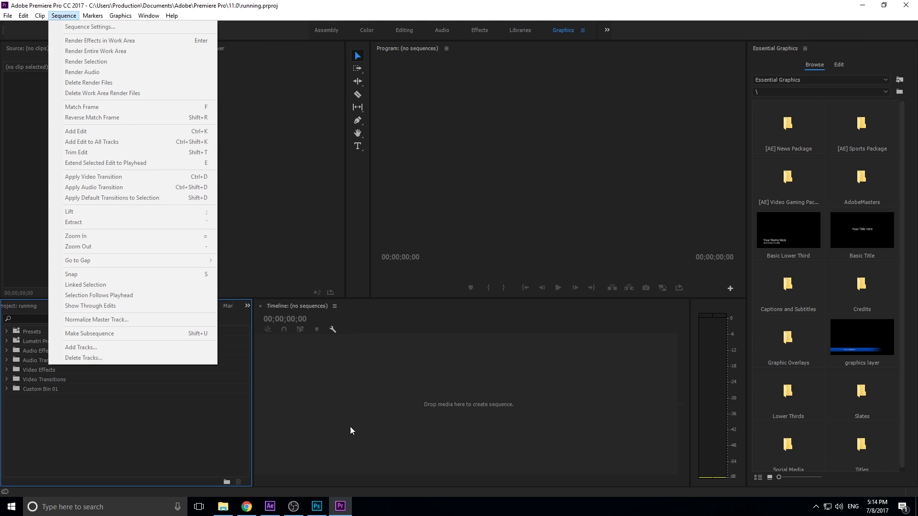
click(351, 431)
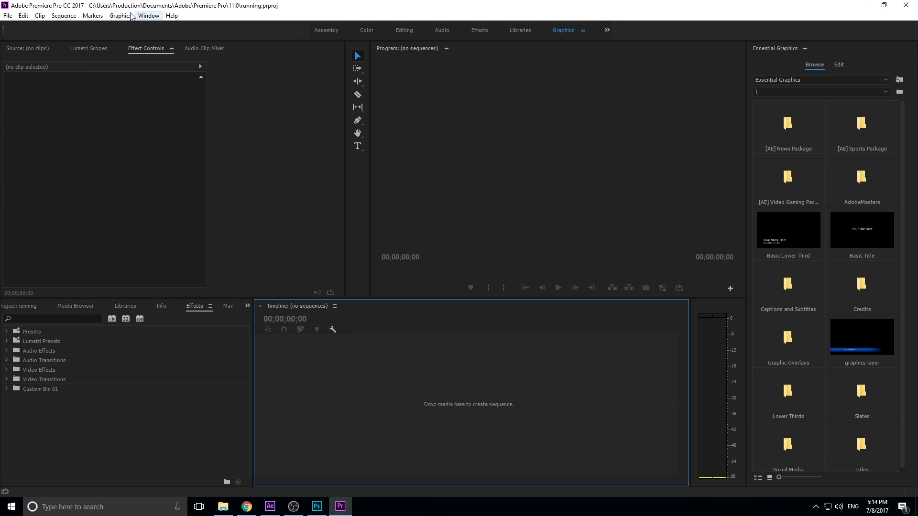
click(65, 14)
mouse_move(9, 15)
mouse_move(95, 27)
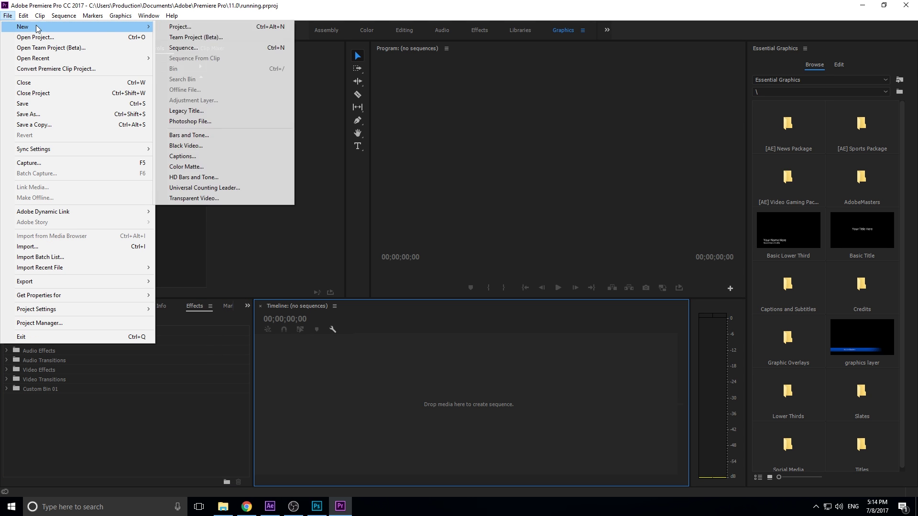
click(211, 47)
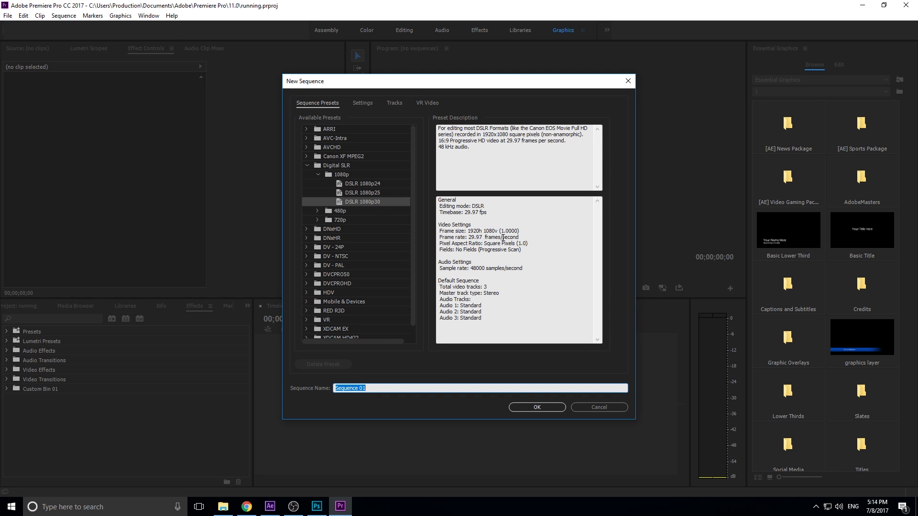
click(549, 409)
click(407, 30)
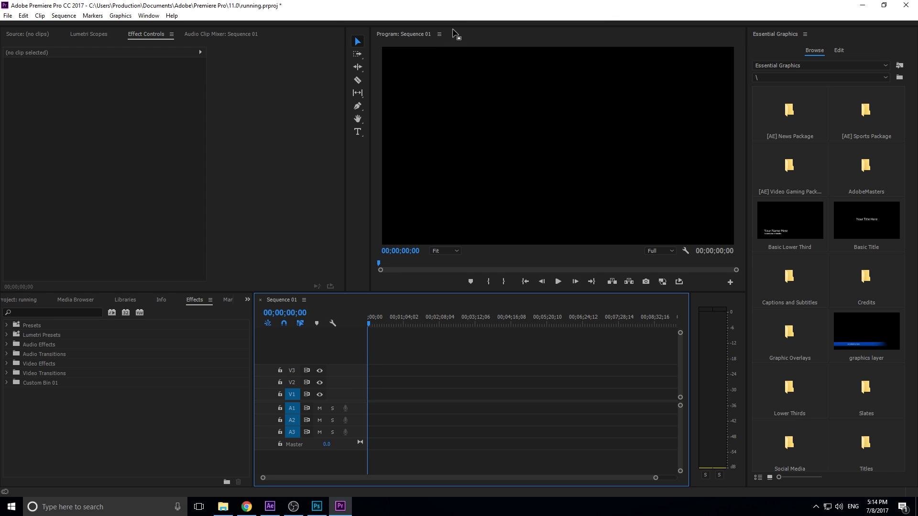
click(407, 29)
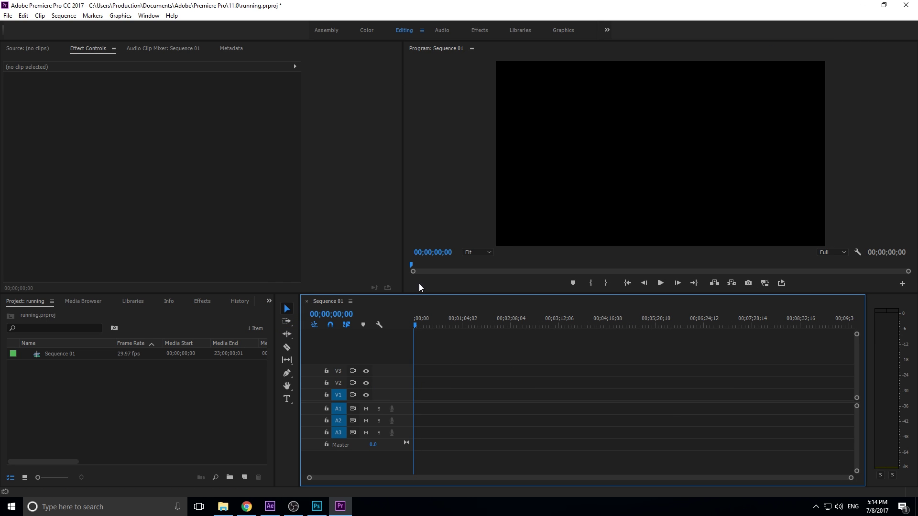
Choose Running Project 2.aep from the Running folder on the Desktop as the file to import
right_click(125, 387)
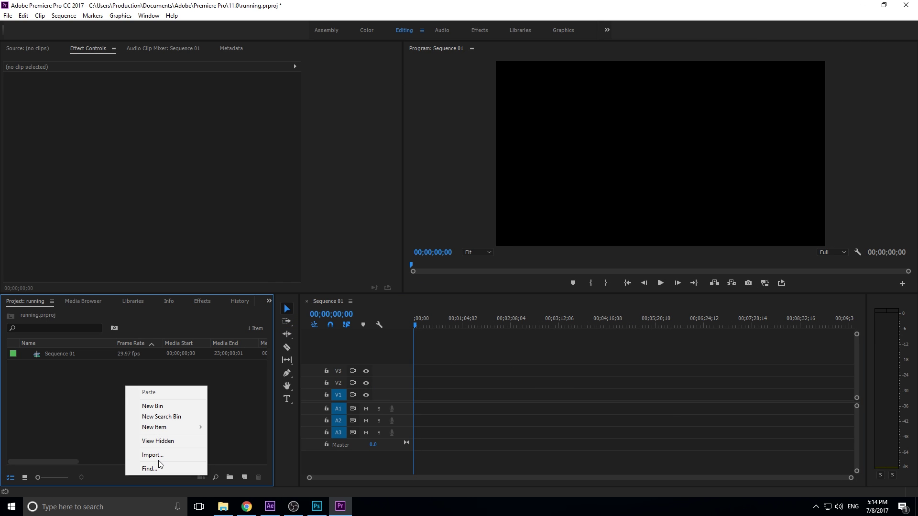
click(153, 455)
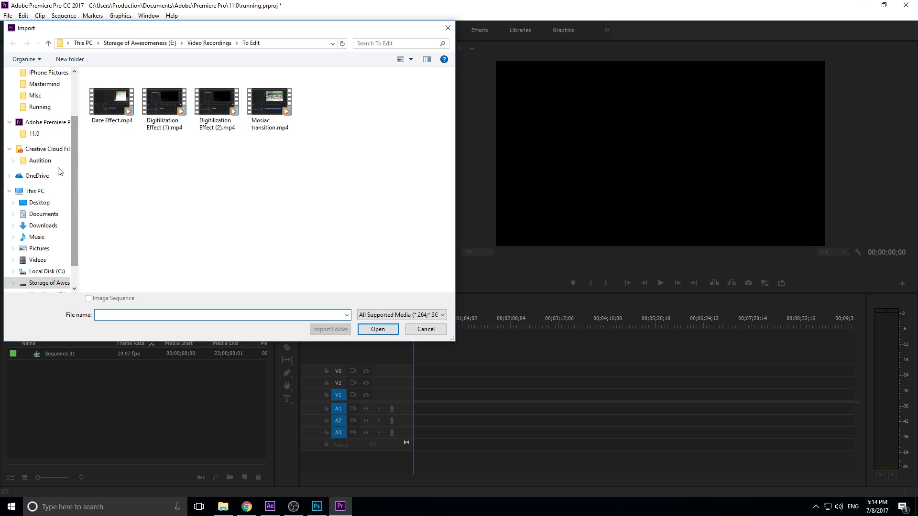
click(37, 176)
click(39, 203)
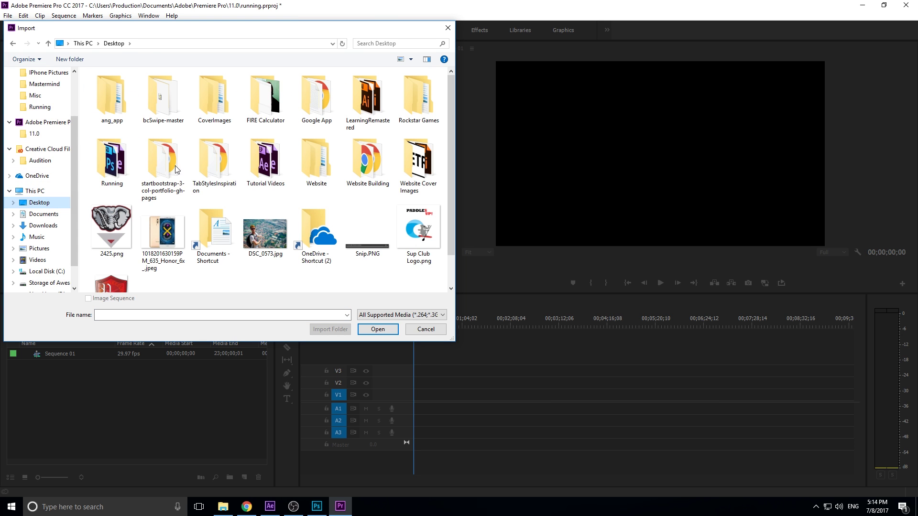
scroll(177, 168, down, 1)
scroll(215, 167, up, 1)
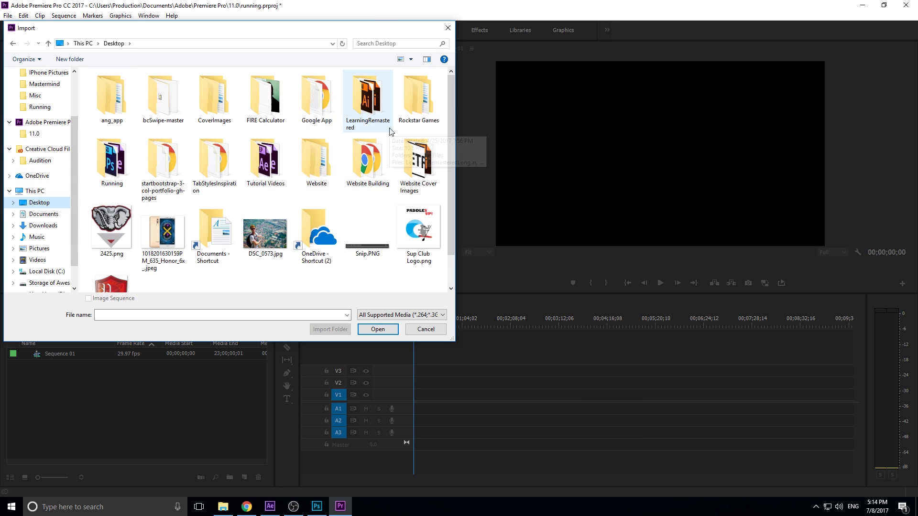
double_click(112, 163)
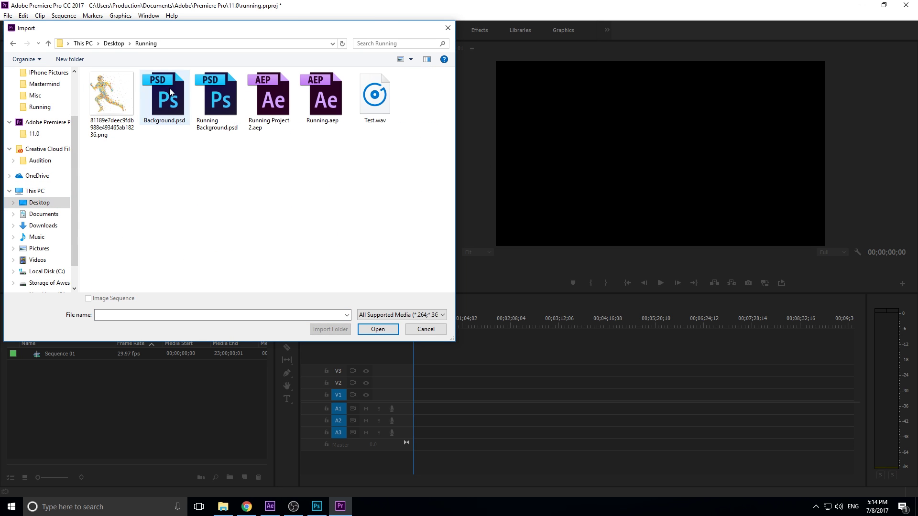
click(291, 95)
click(377, 329)
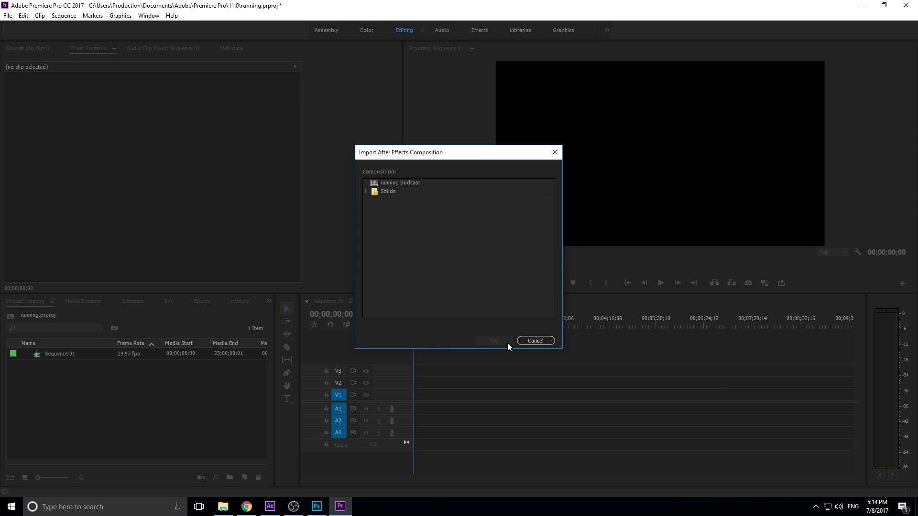
Import the running podcast composition and place it at the start of track V1 in the sequence
click(394, 181)
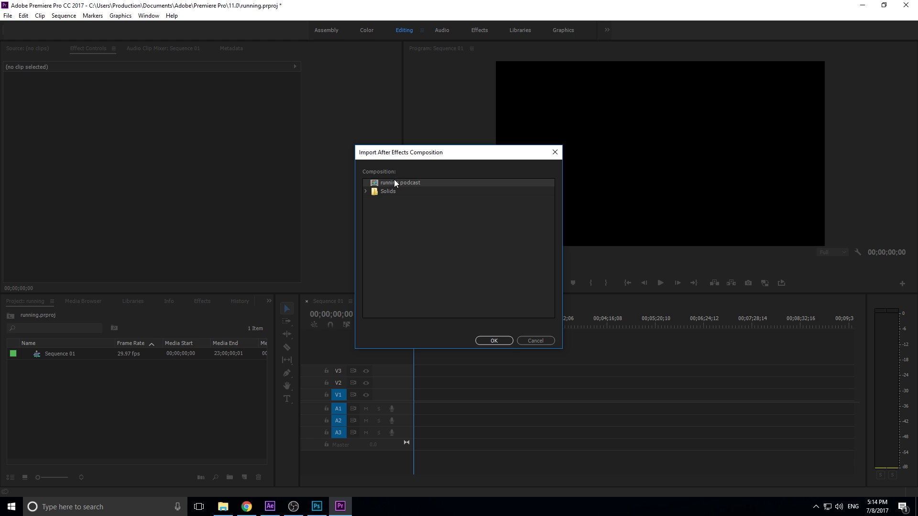
click(395, 190)
click(397, 184)
click(501, 340)
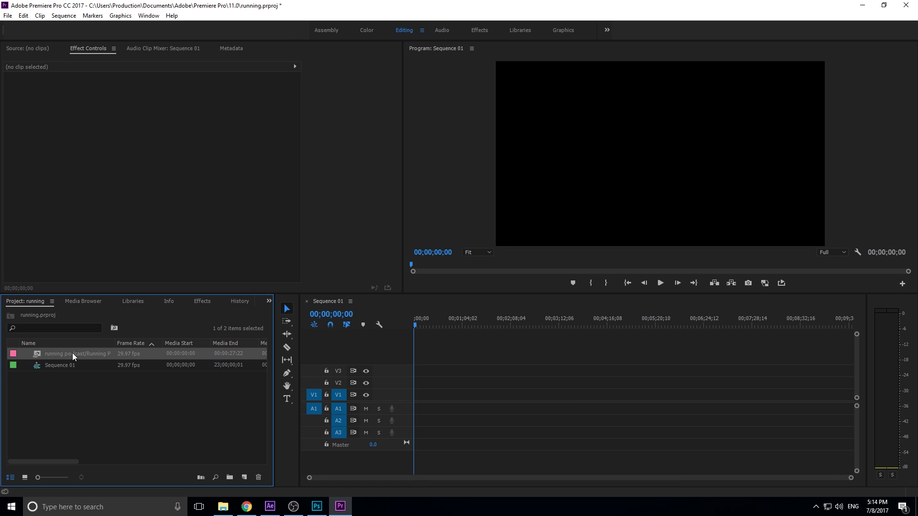
drag(72, 353, 415, 396)
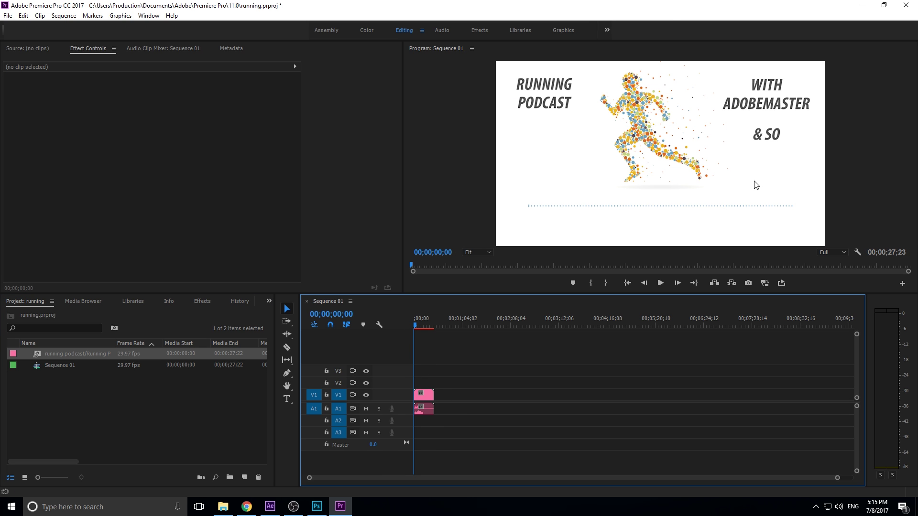
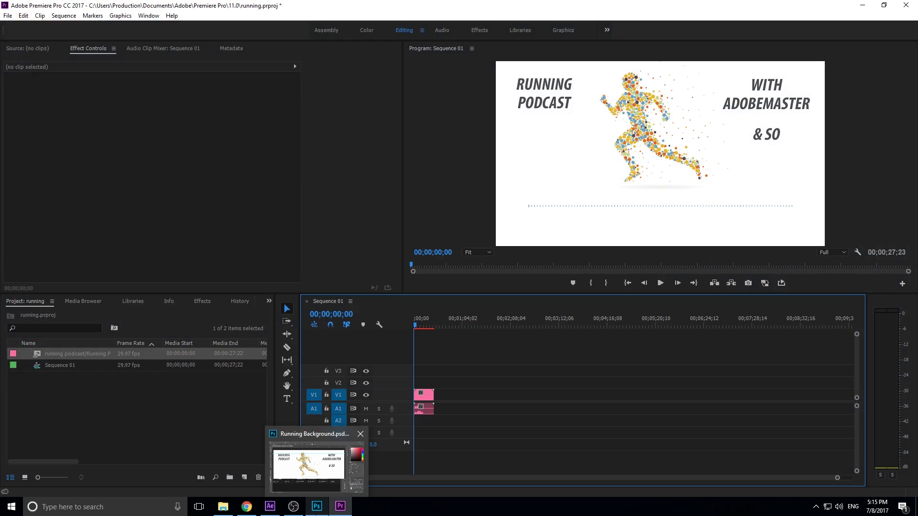
Unlink the running podcast clip's video and audio, and delete its audio part from track A1
mouse_move(270, 507)
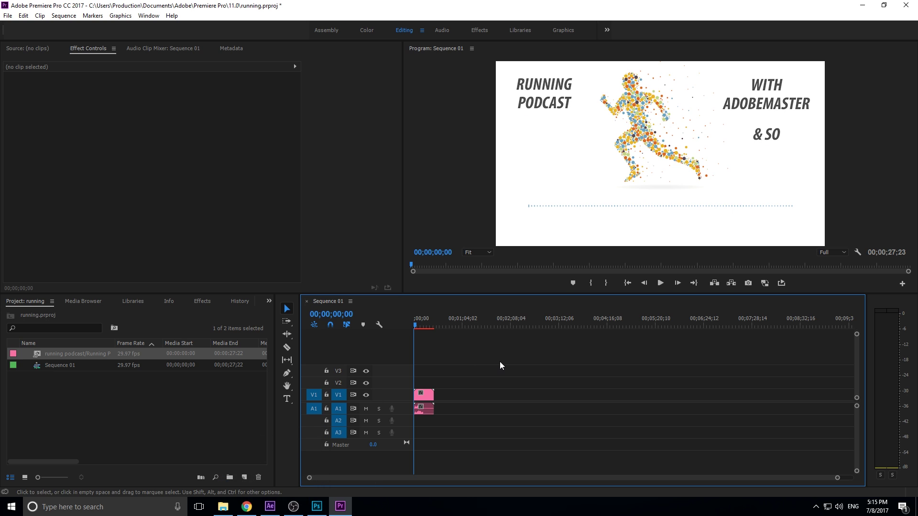
click(429, 397)
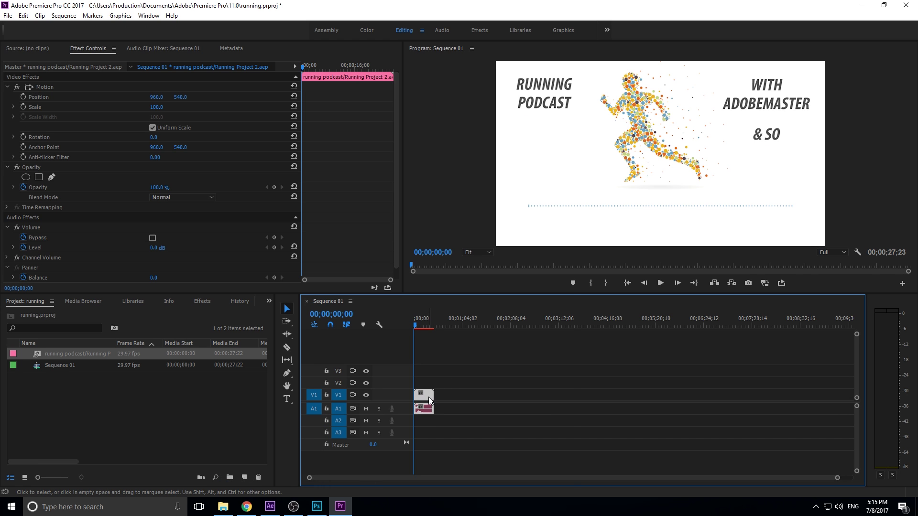
right_click(429, 397)
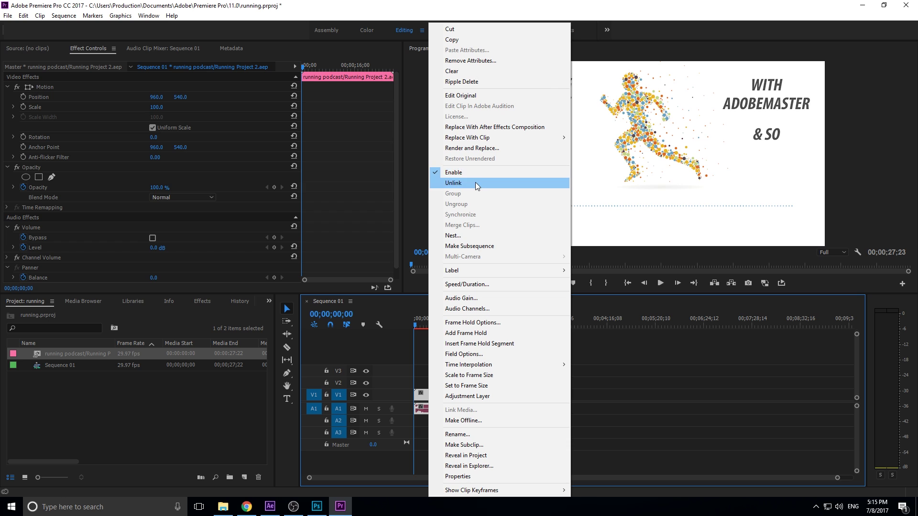
click(476, 182)
click(425, 410)
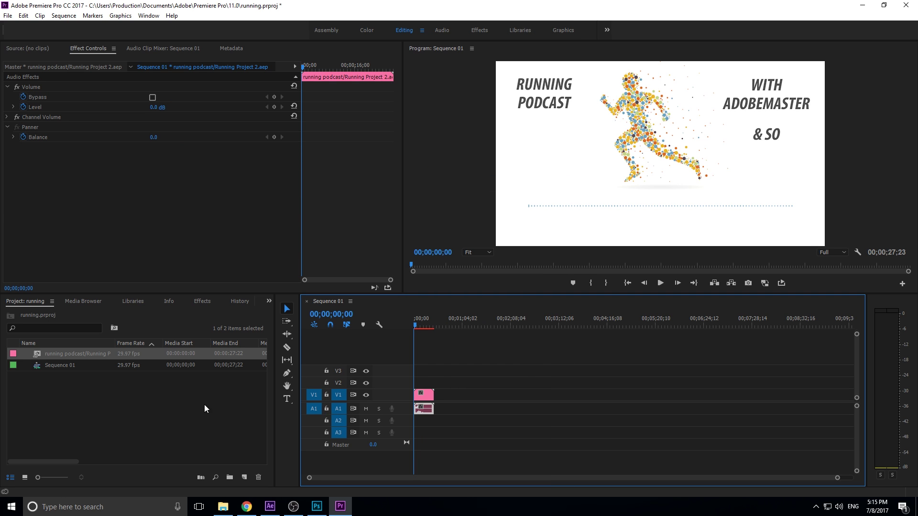
key(Delete)
Import Test.wav from the Running folder into the project
right_click(128, 394)
click(148, 466)
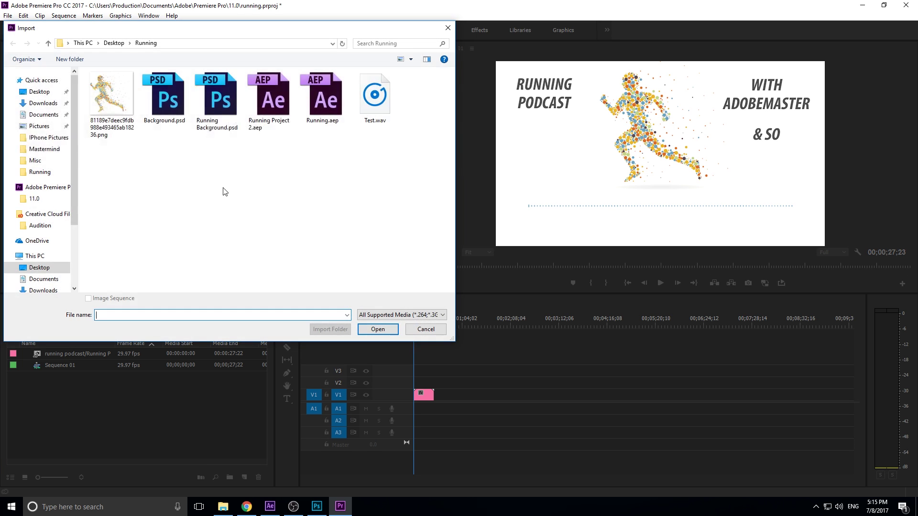
click(374, 98)
click(378, 329)
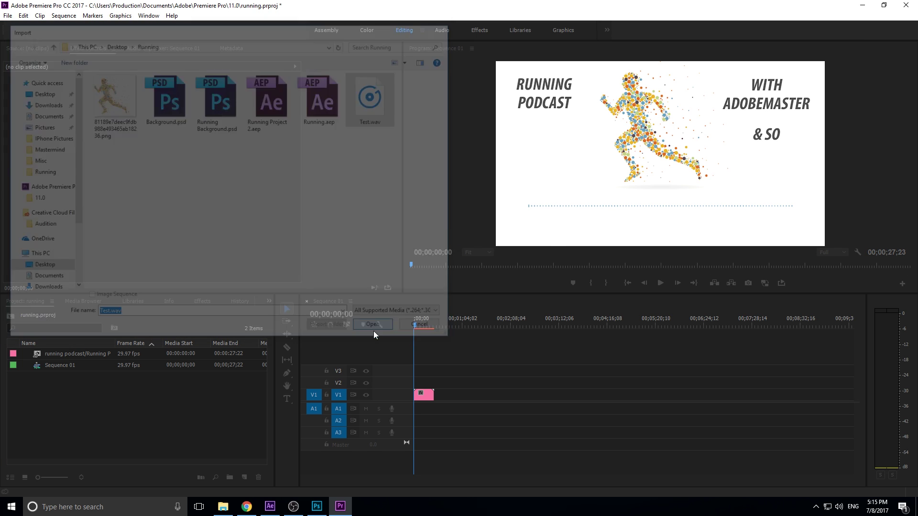
Place Test.wav at the start of track A1 and trim the running podcast clip on V1 to the audio's end
drag(71, 375, 422, 394)
click(430, 394)
key(=)
key(=)
key(=)
key(=)
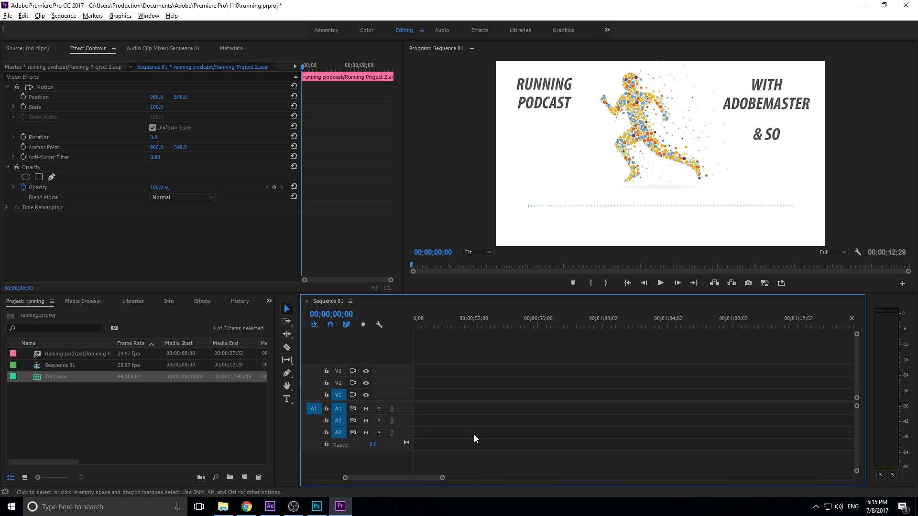
drag(423, 318, 434, 322)
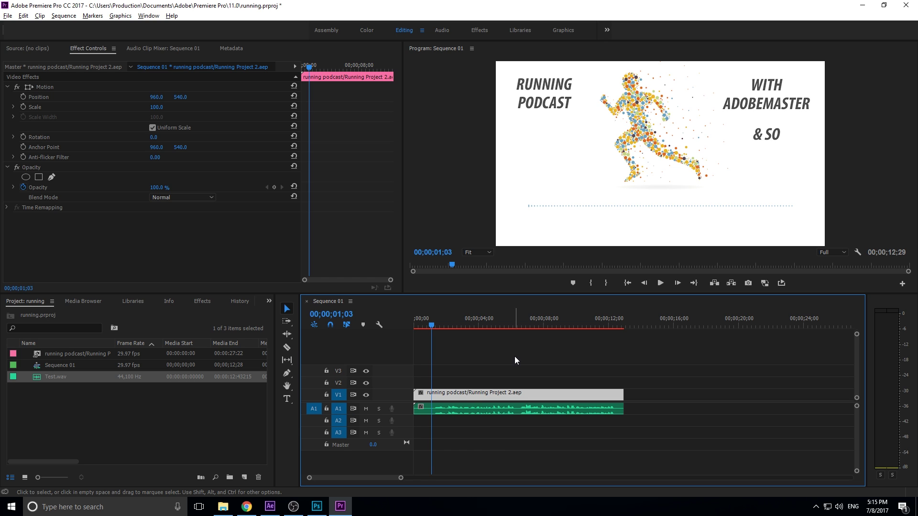
click(481, 424)
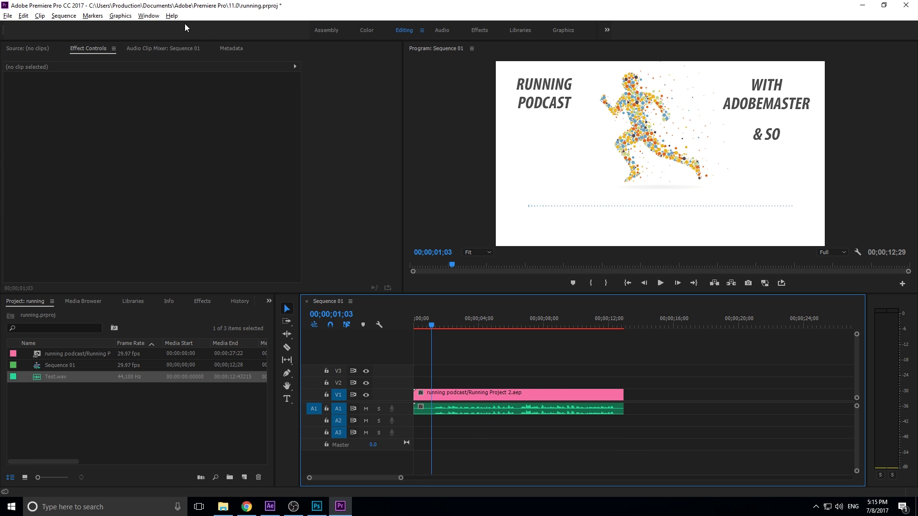
Open the Captions panel and move the playhead to 00;00;01;08 in the sequence
click(149, 16)
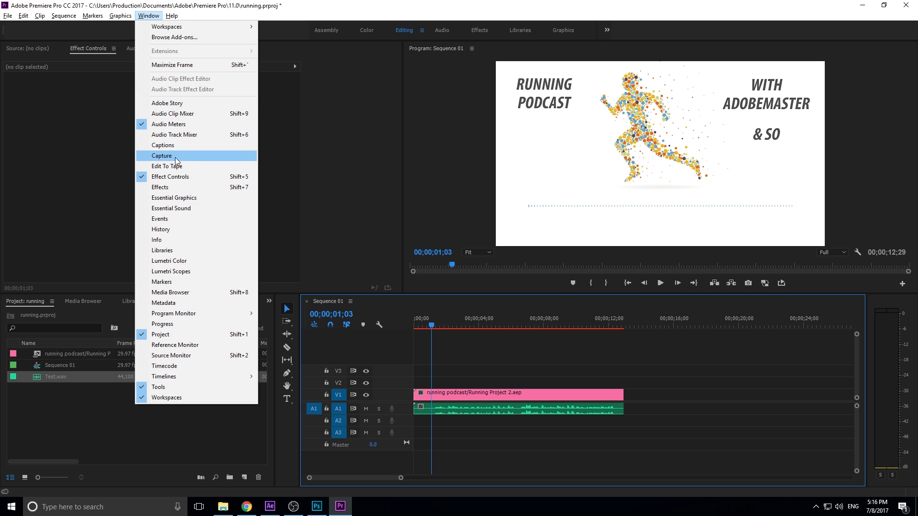
click(170, 146)
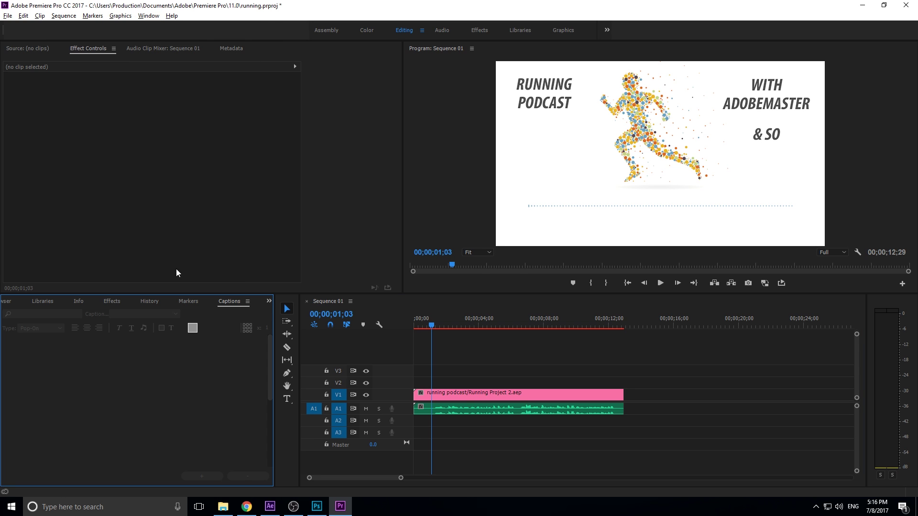
mouse_move(437, 327)
mouse_down()
mouse_move(445, 329)
mouse_move(435, 329)
mouse_up()
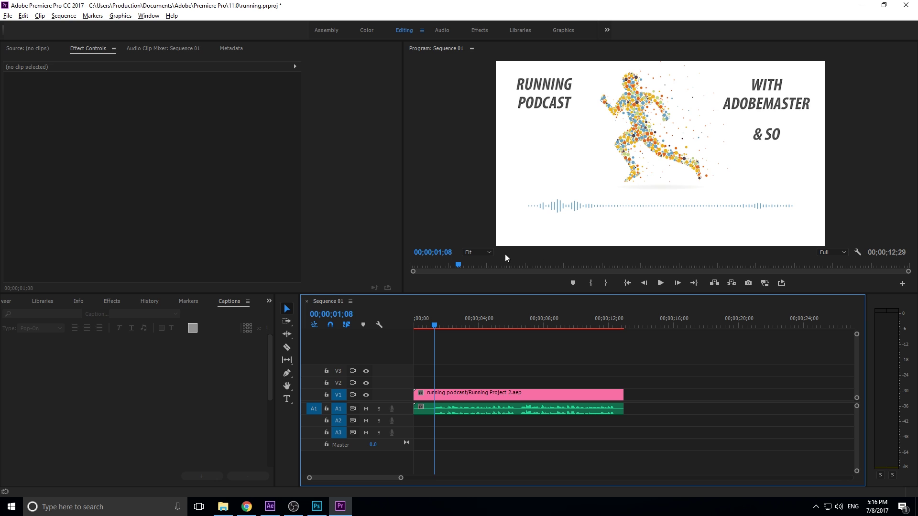
Export the sequence to the Desktop as Sequence 01.mp4 in H.264 format with the Match Source - High bitrate preset
click(7, 16)
mouse_move(103, 286)
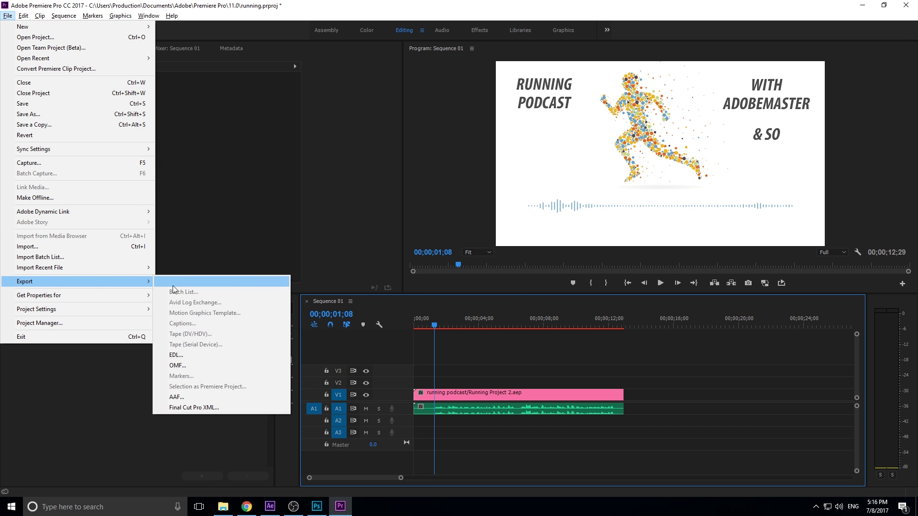
click(249, 283)
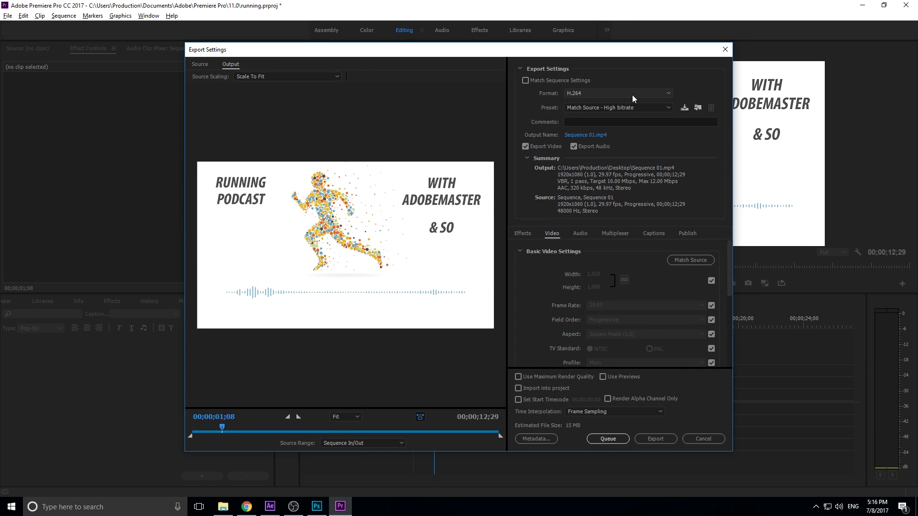
click(592, 135)
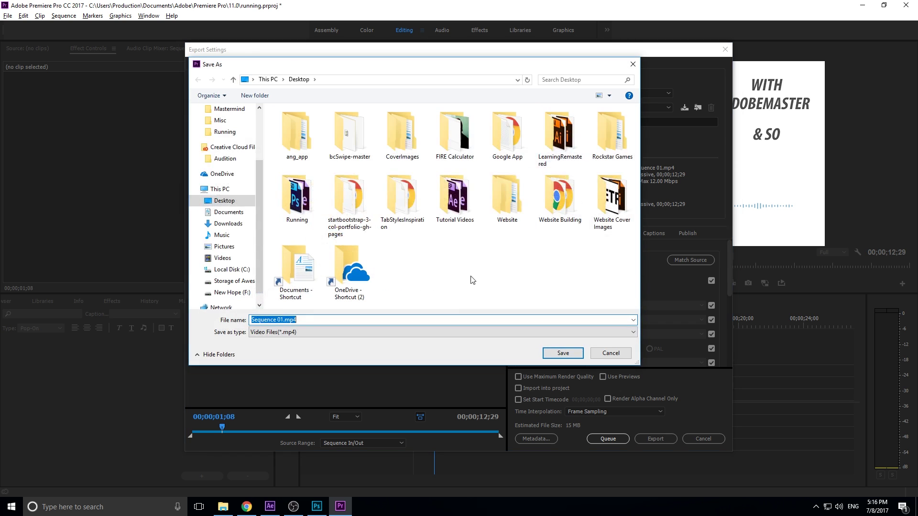
click(617, 357)
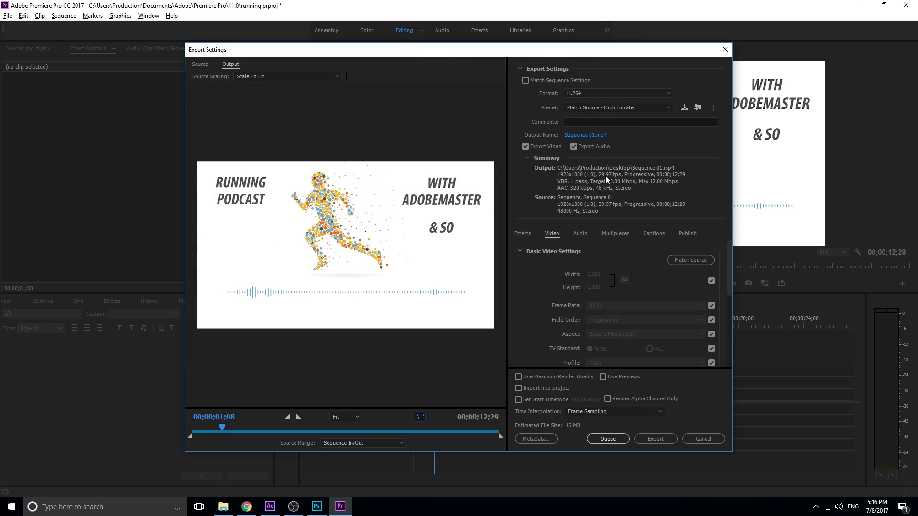
click(656, 439)
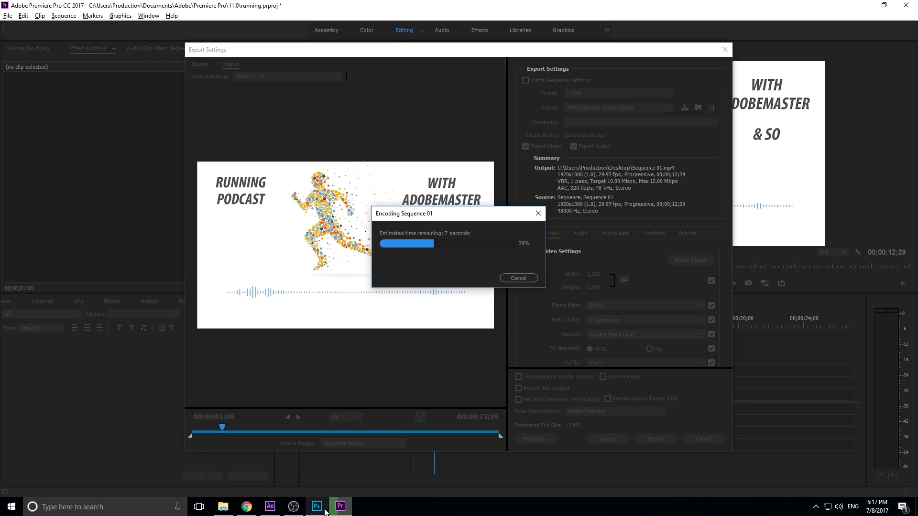
mouse_move(326, 513)
mouse_move(274, 513)
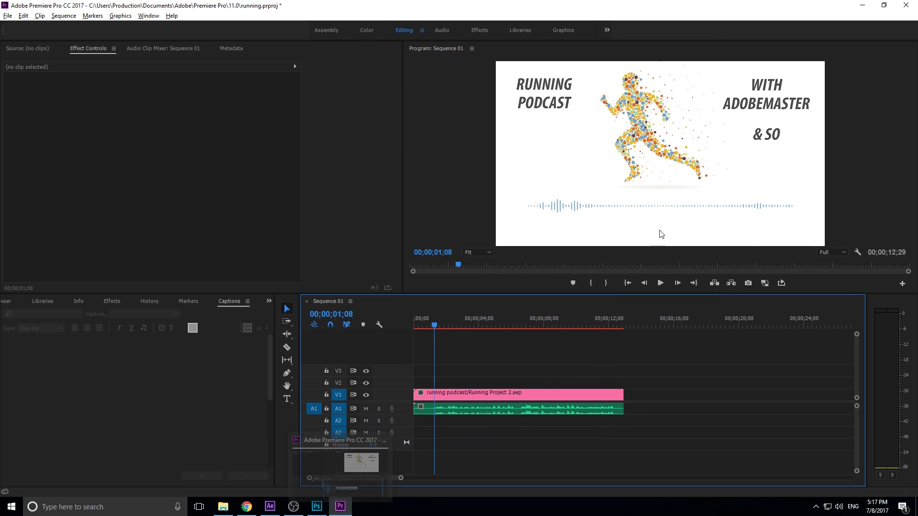
Minimize the open programs, play the exported Sequence 01.mp4 from the desktop, and pause it to inspect the spectrum
click(865, 5)
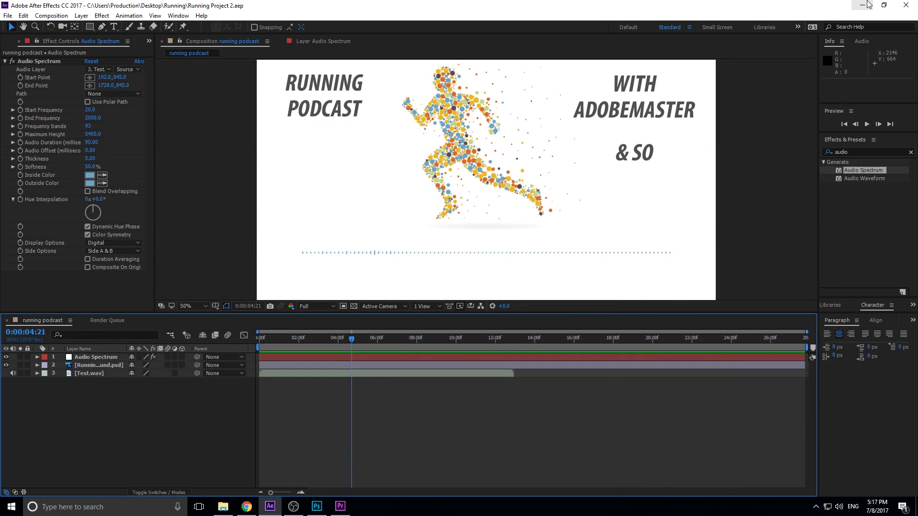
click(866, 5)
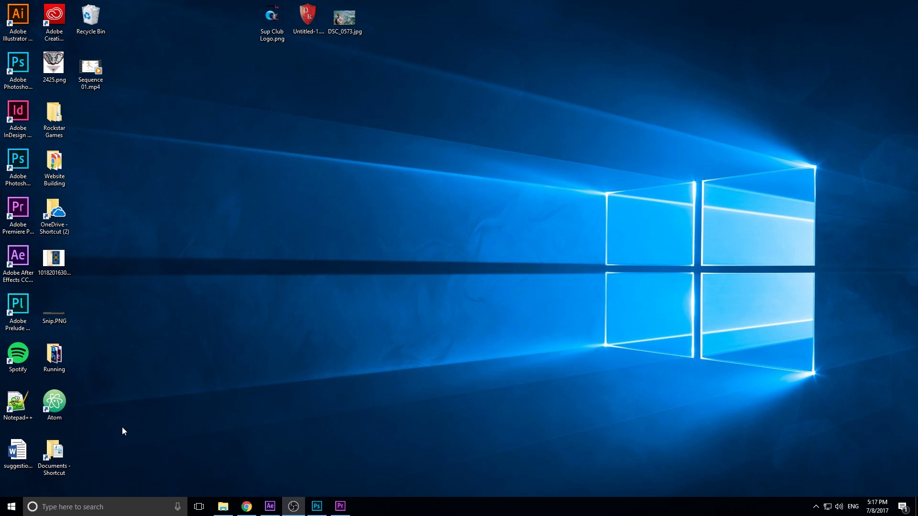
double_click(91, 69)
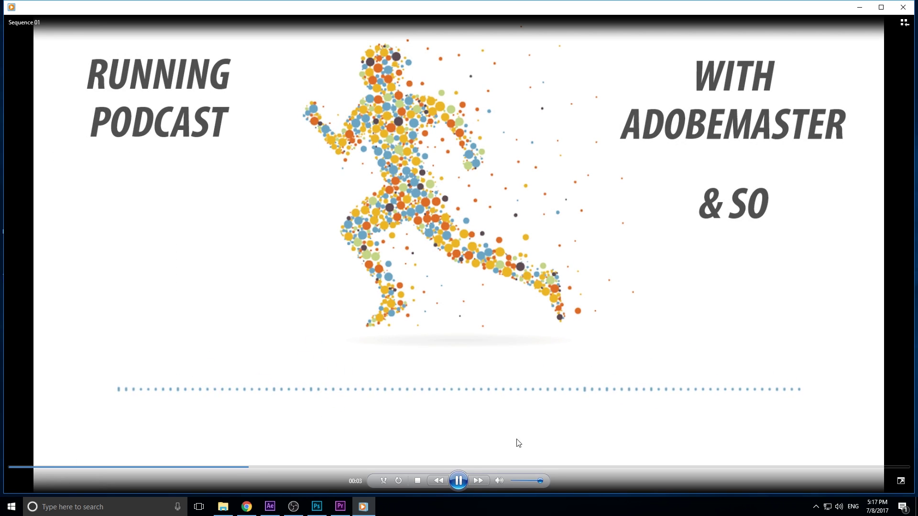
click(463, 481)
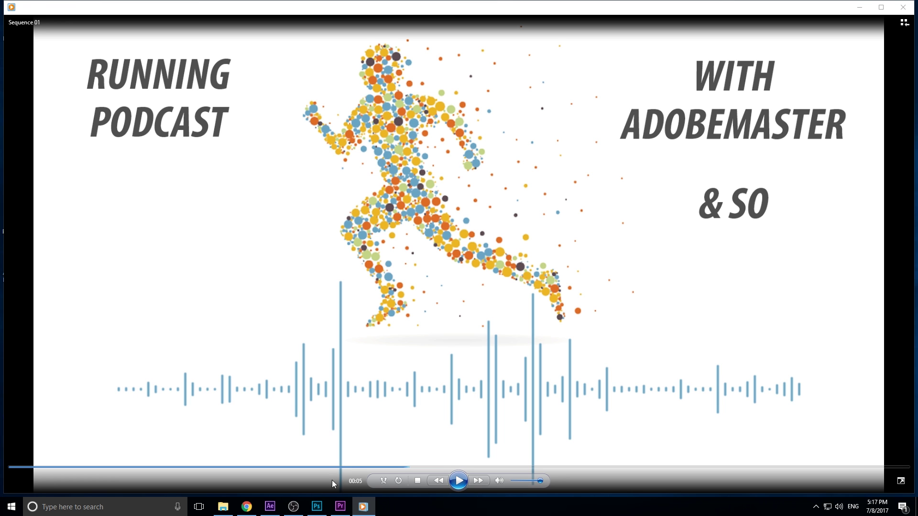
Switch to After Effects and set the Audio Spectrum effect's Softness to 0%, checking the bars at a later frame
click(279, 505)
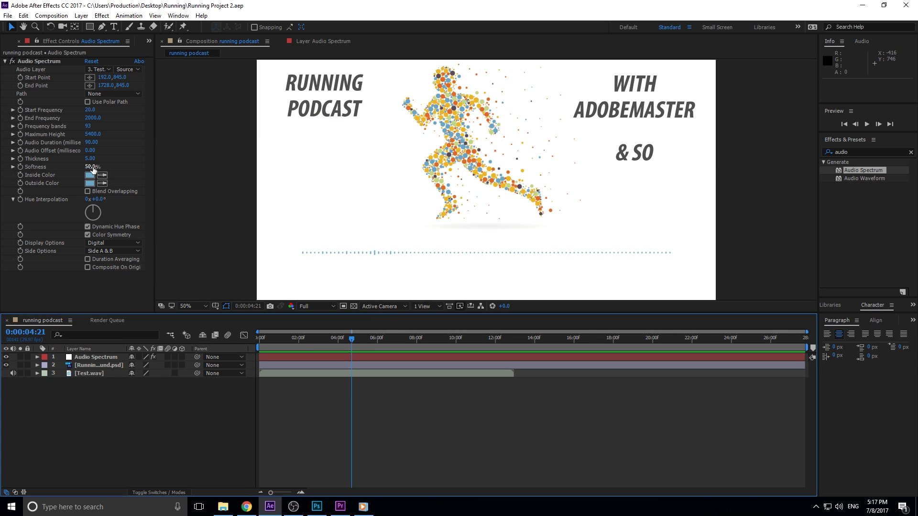
drag(397, 339, 400, 342)
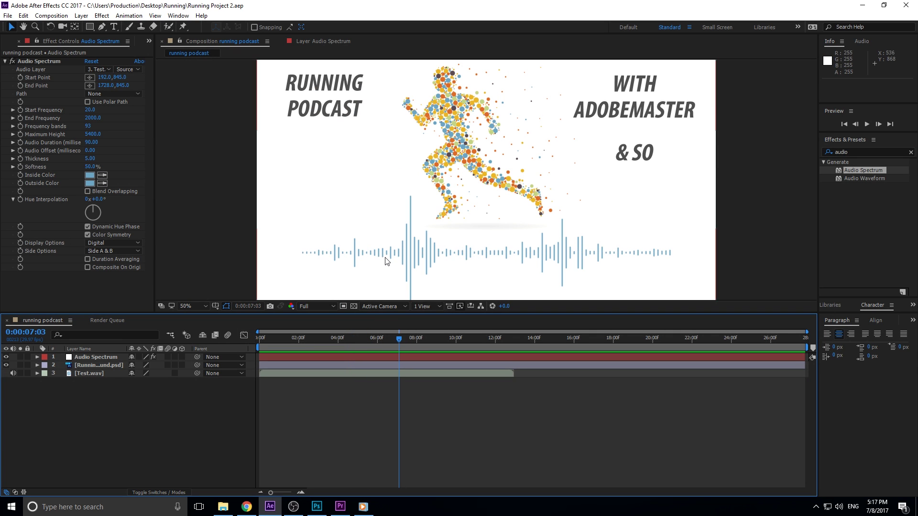
scroll(386, 258, up, 2)
scroll(386, 258, down, 5)
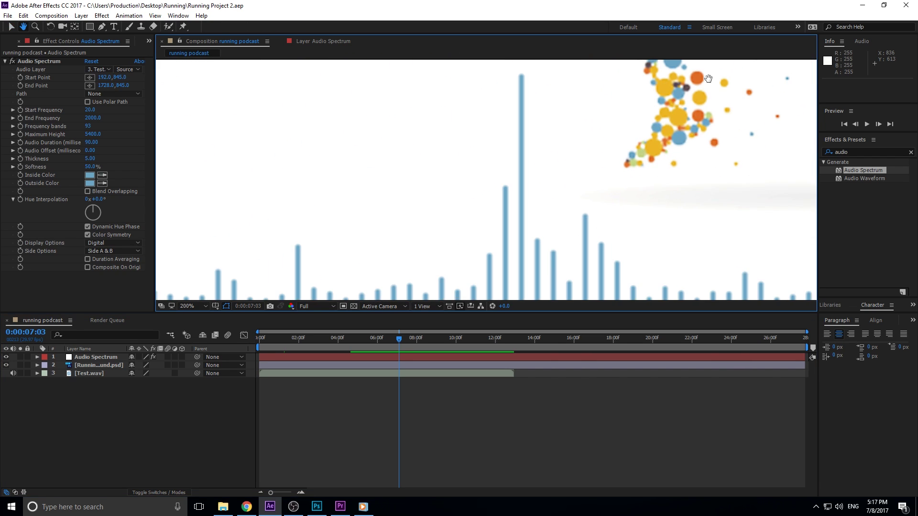
drag(87, 167, 2, 181)
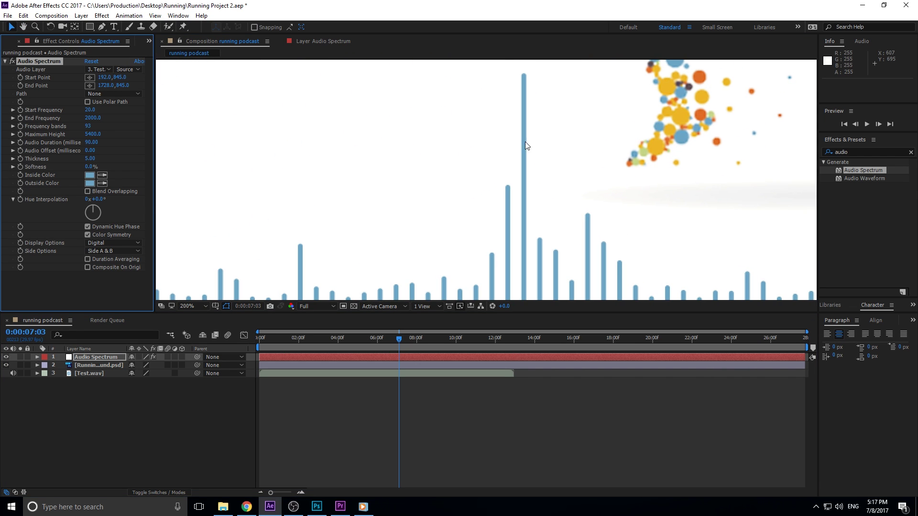
scroll(526, 193, down, 2)
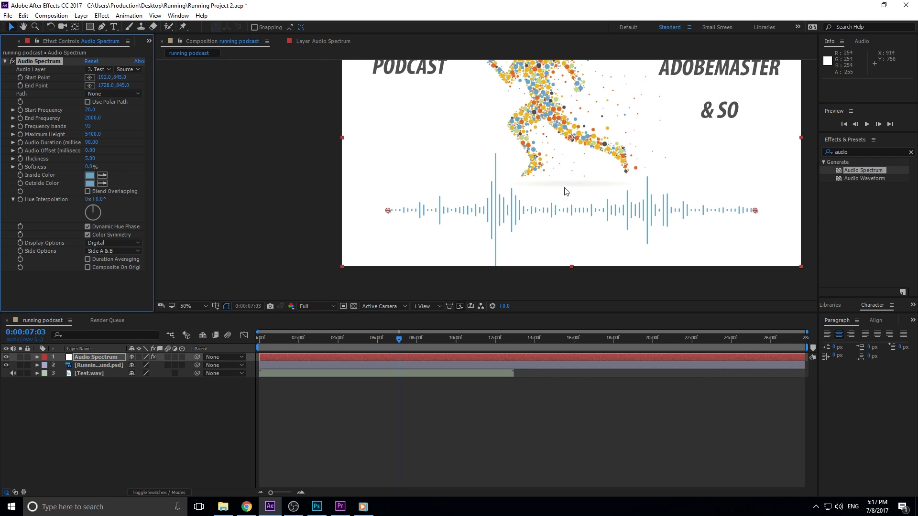
Close the video player showing Sequence 01.mp4 and save the After Effects project
click(363, 507)
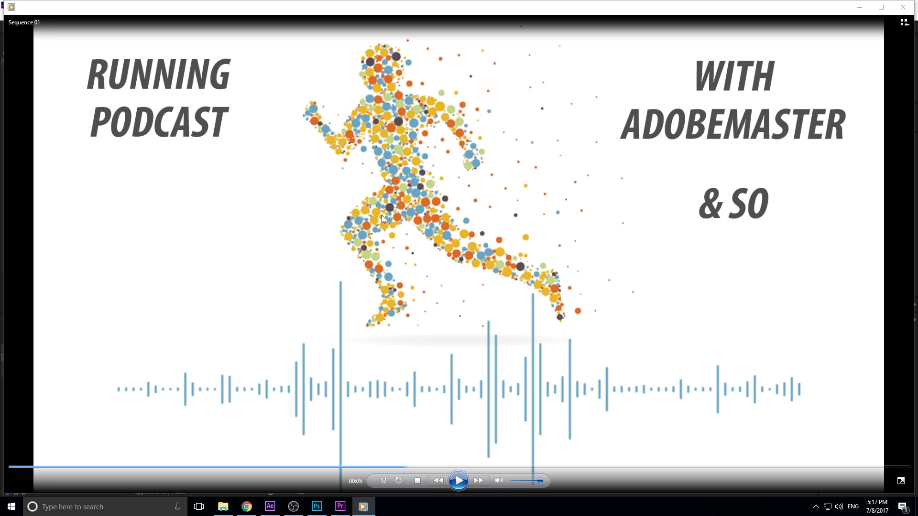
click(904, 7)
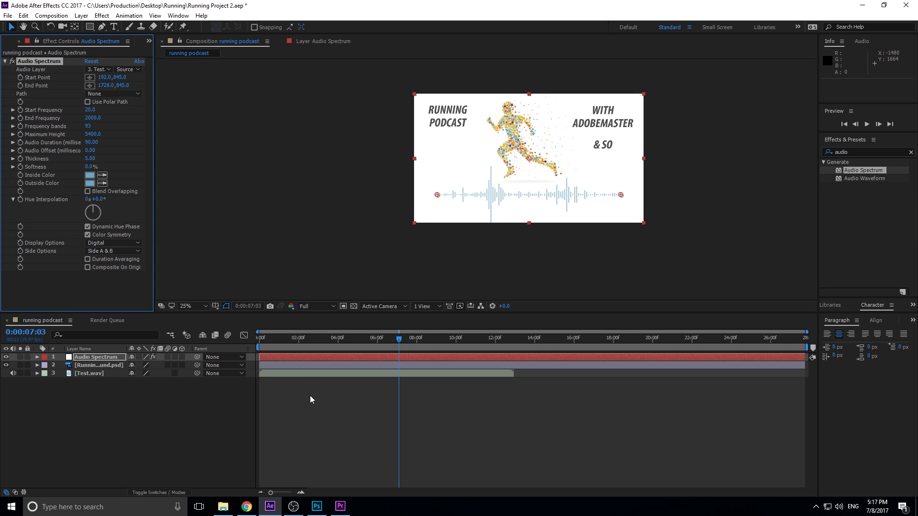
click(318, 419)
key(ctrl+s)
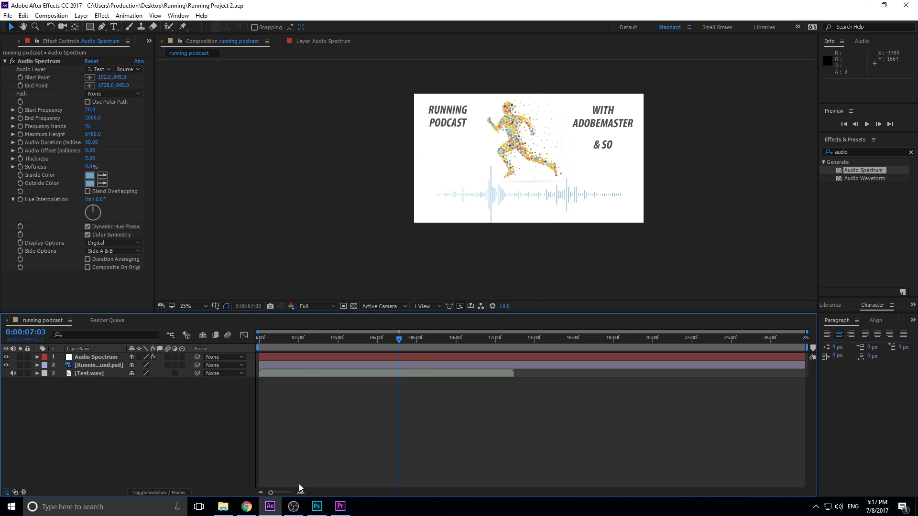
Switch to Premiere Pro and export the sequence as H.264 media again, replacing the existing Sequence 01.mp4 on the Desktop
click(349, 506)
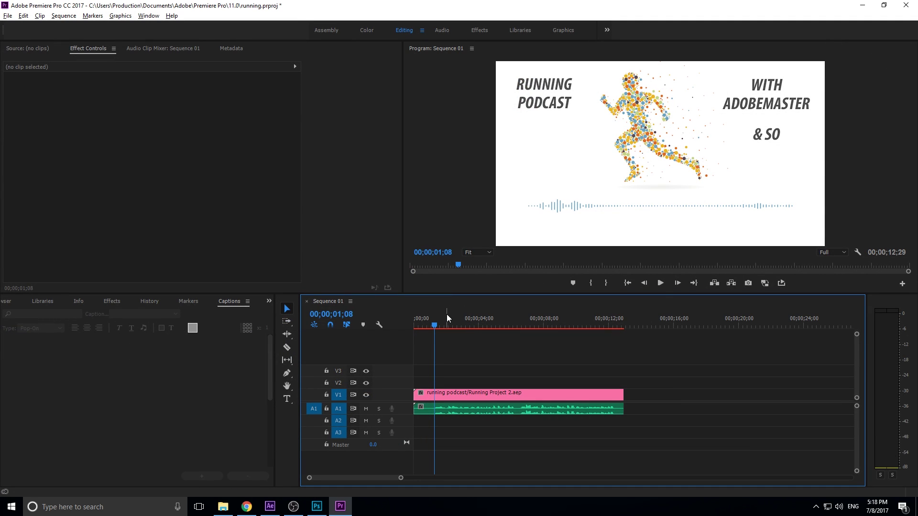
click(8, 16)
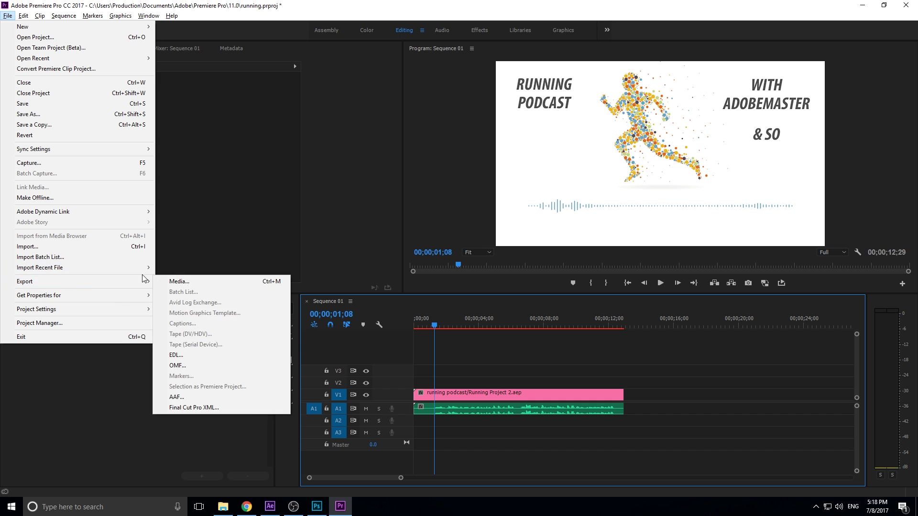
mouse_move(103, 284)
click(182, 281)
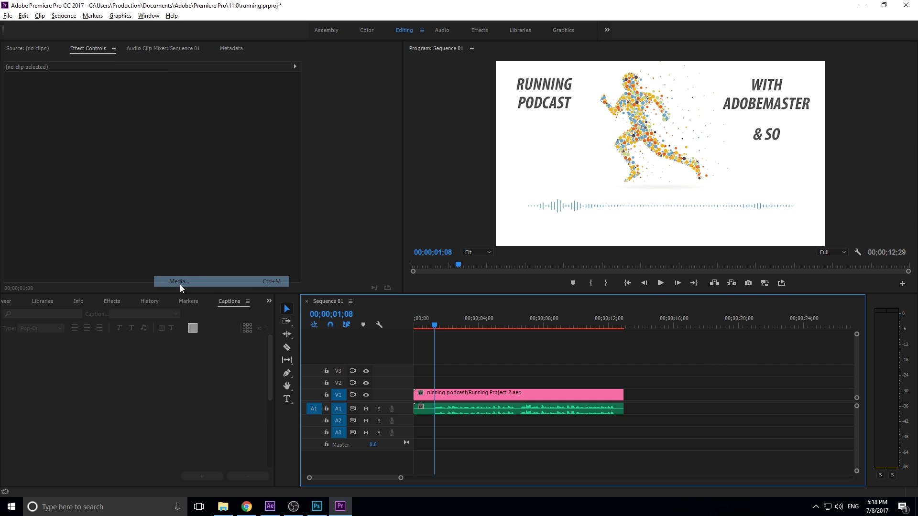
click(589, 135)
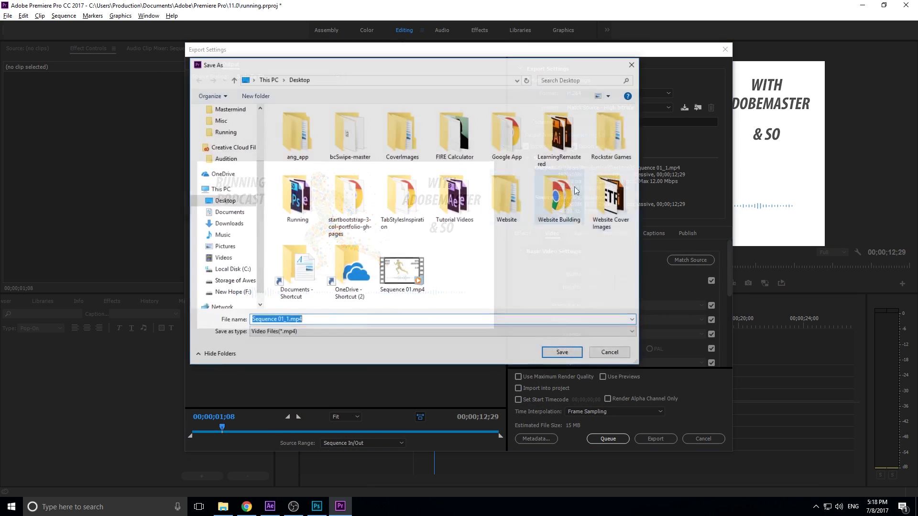
click(402, 273)
click(563, 353)
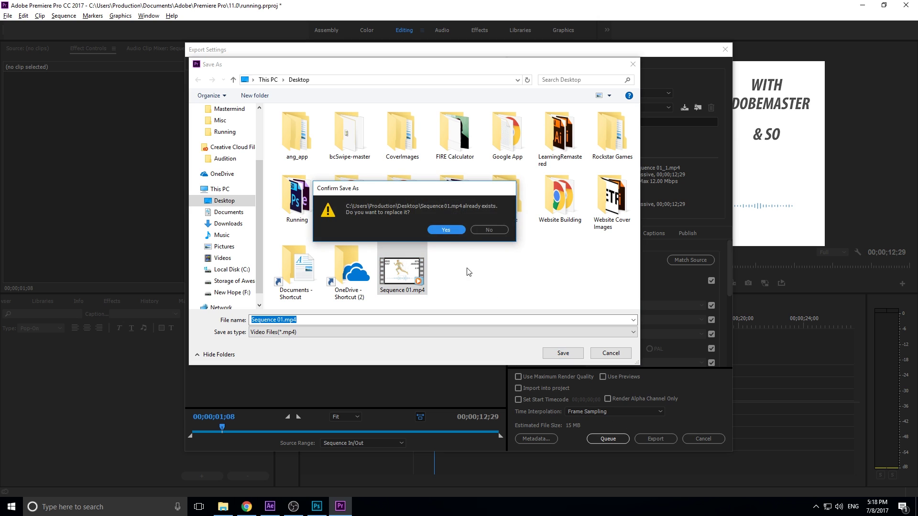
click(460, 237)
click(643, 439)
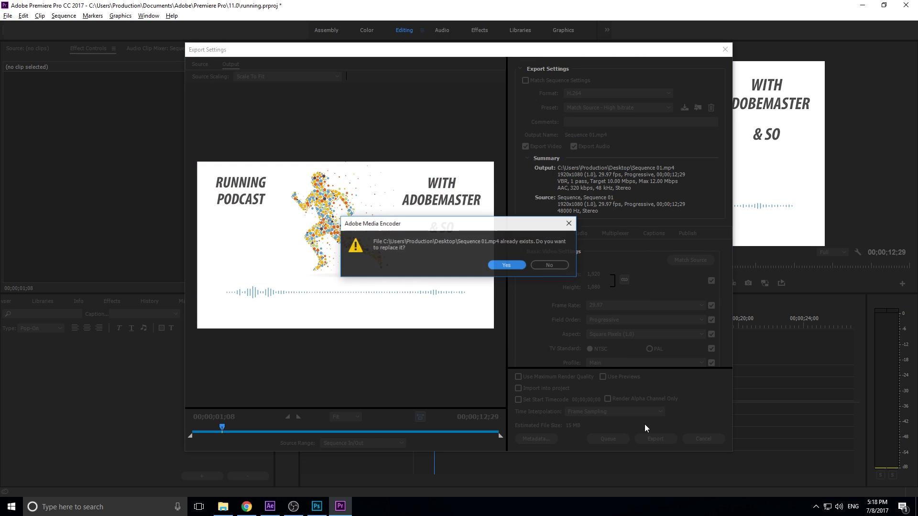
click(505, 266)
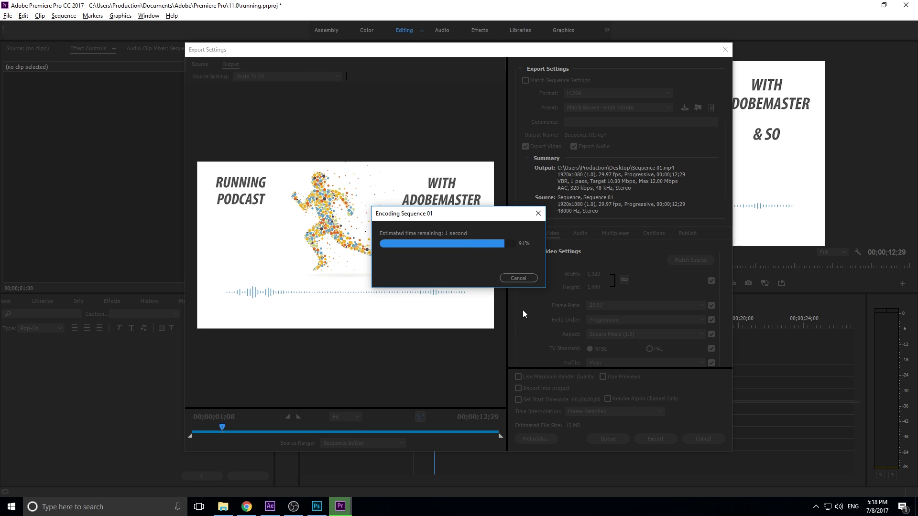
Minimize the open programs and play the re-exported Sequence 01.mp4 from the desktop
click(862, 4)
click(862, 5)
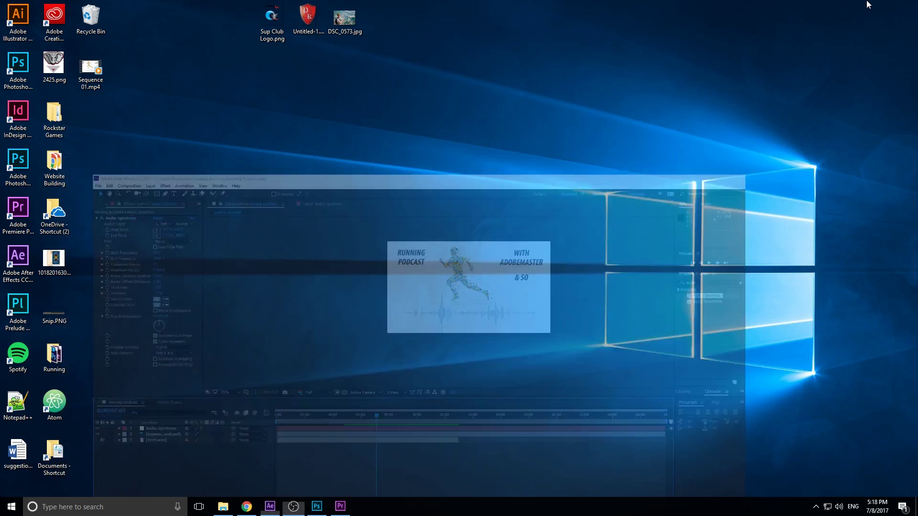
double_click(91, 65)
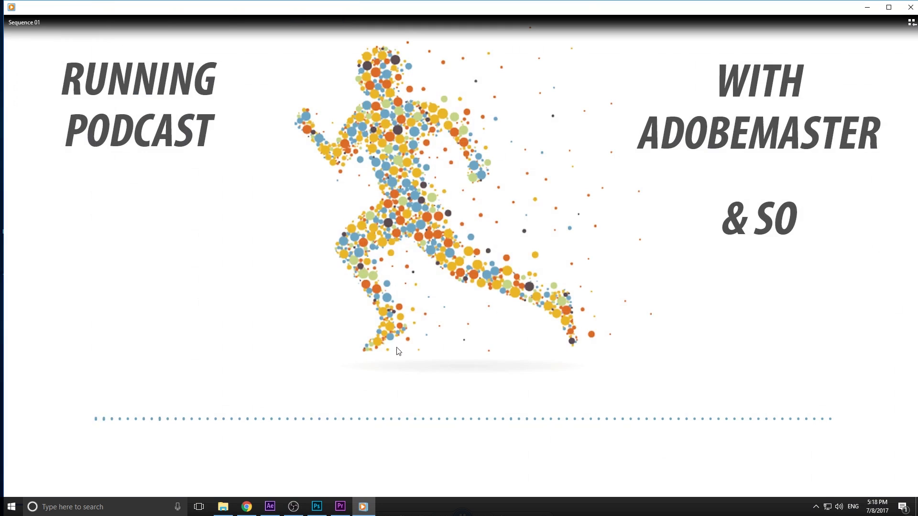